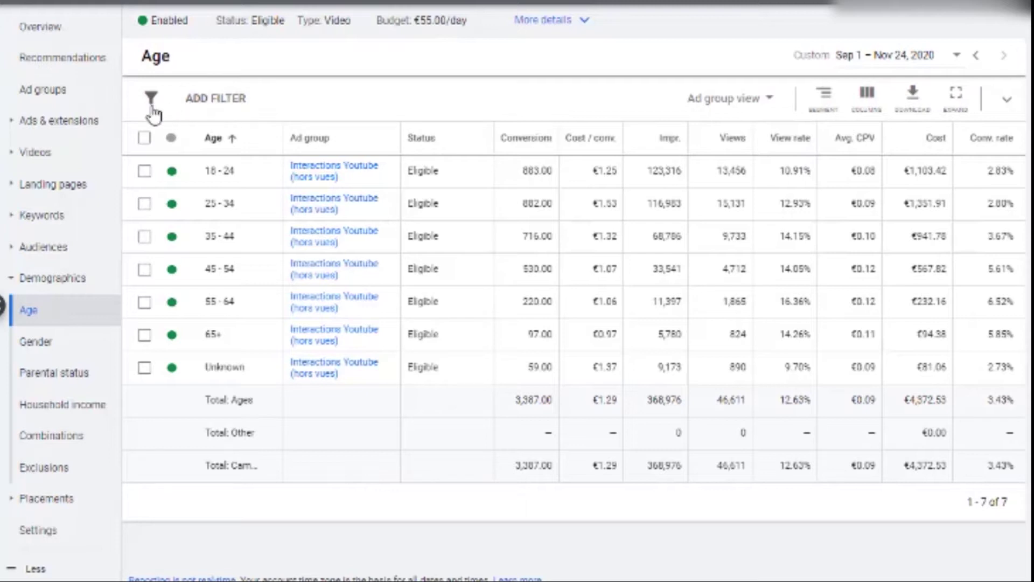
Examine the age brackets offered by the Age filter in the campaign's age report, without applying any
{"action": "left_click", "coordinate": [211, 111]}
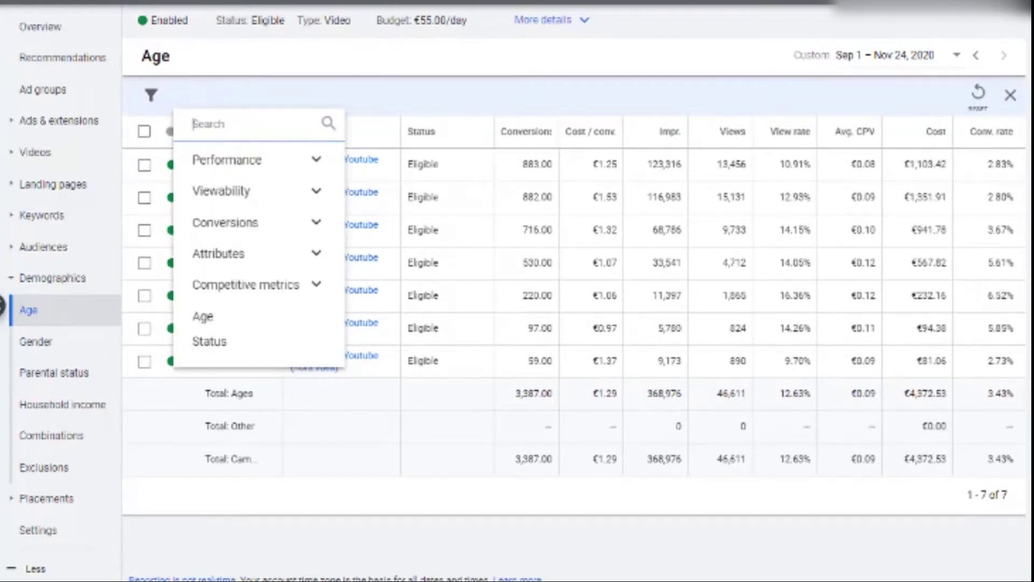
{"action": "left_click", "coordinate": [206, 320]}
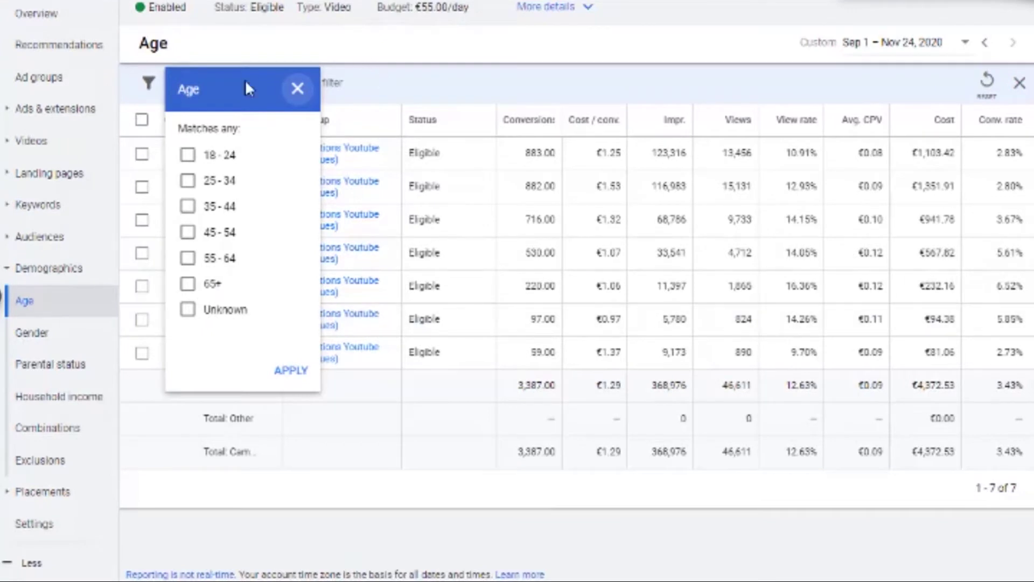
{"action": "left_click", "coordinate": [297, 89]}
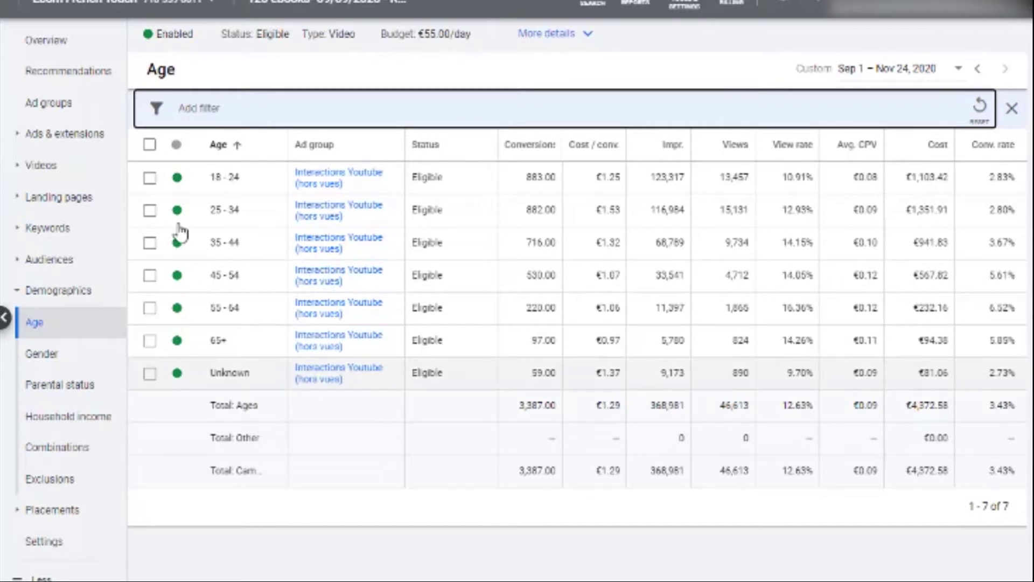
{"action": "left_click", "coordinate": [184, 108]}
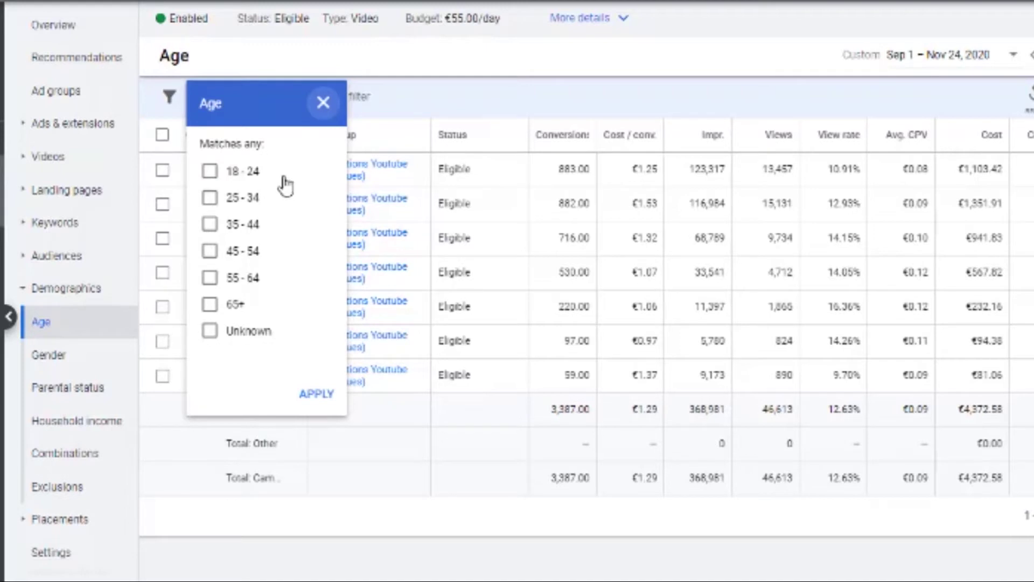
{"action": "left_click", "coordinate": [324, 105]}
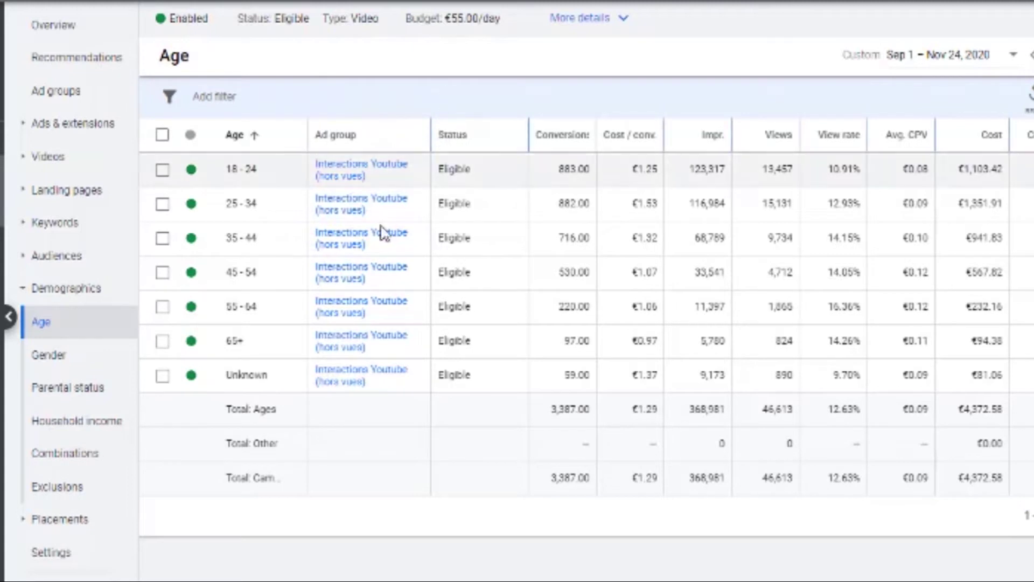
Review the campaign's performance by gender, parental status and household income
{"action": "left_click", "coordinate": [46, 353]}
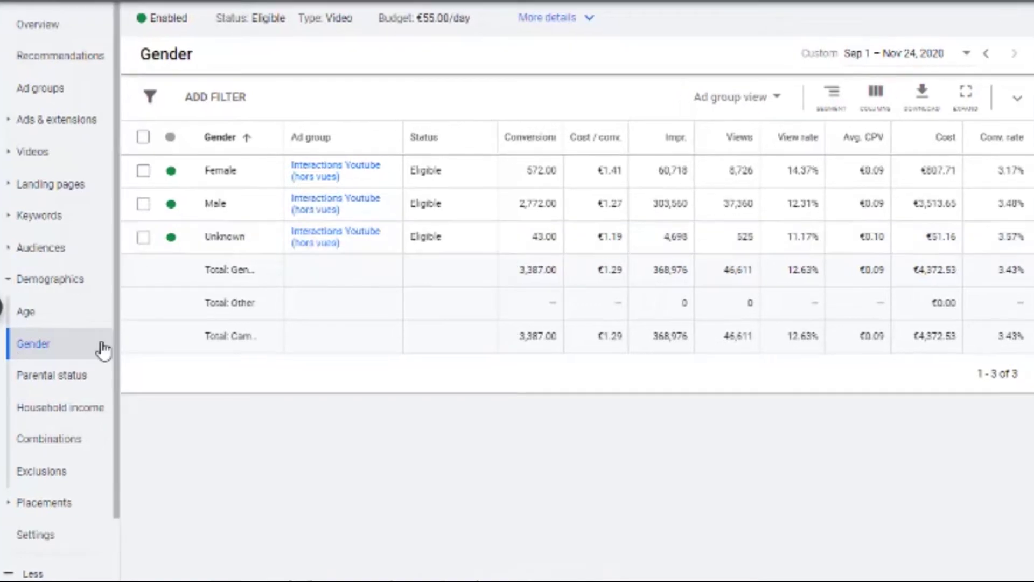
{"action": "left_click", "coordinate": [70, 377]}
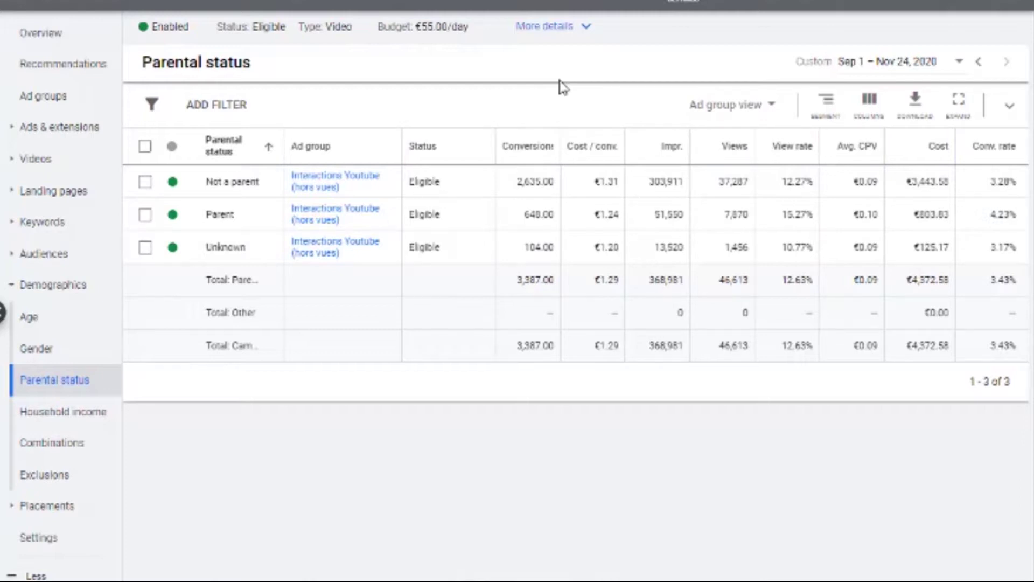
{"action": "scroll", "coordinate": [499, 161], "scroll_direction": "down", "scroll_amount": 1}
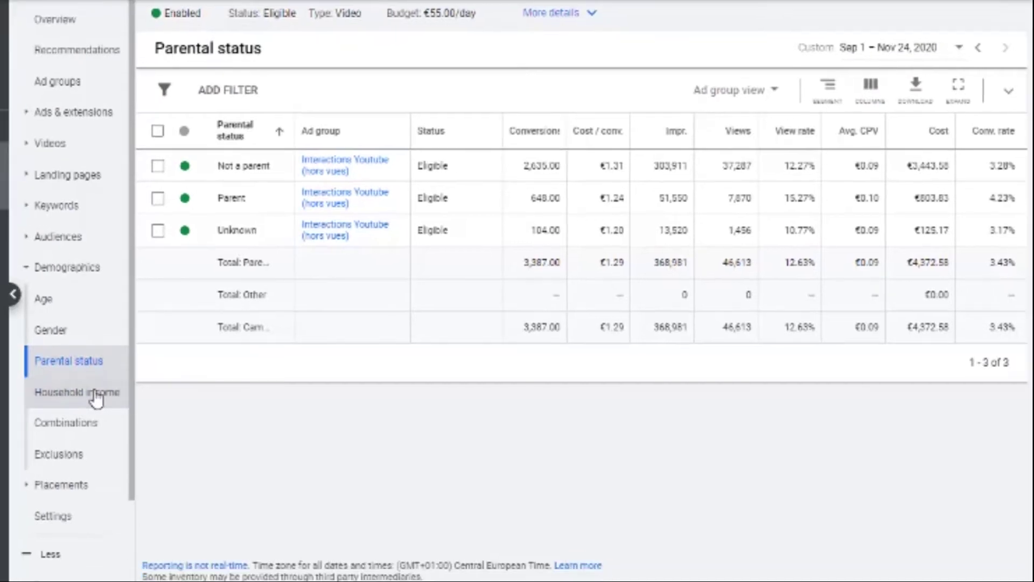
{"action": "left_click", "coordinate": [96, 398]}
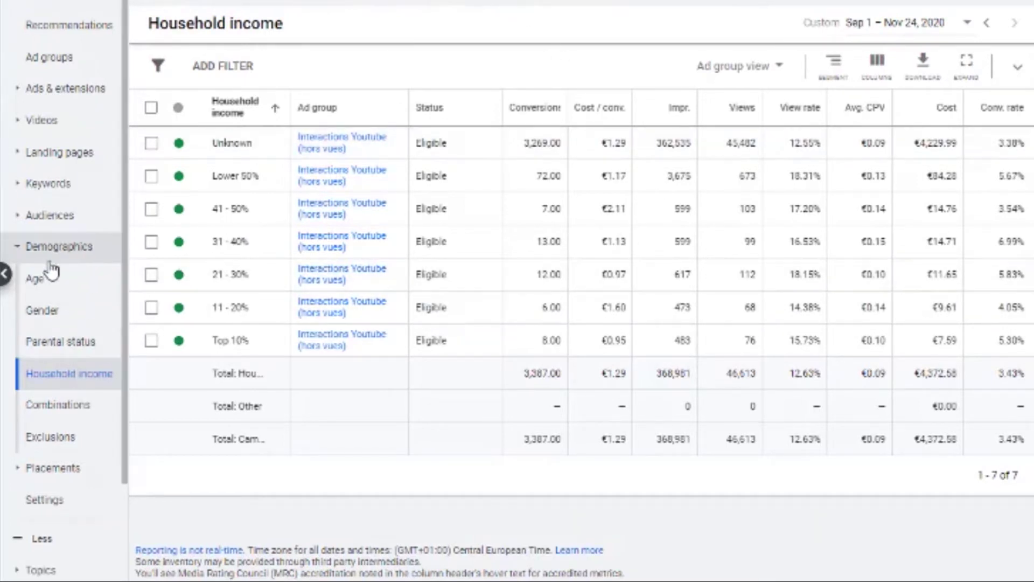
Exclude the canton of Lucerne, Switzerland, from the campaign's locations and save the exclusion
{"action": "left_click", "coordinate": [16, 251]}
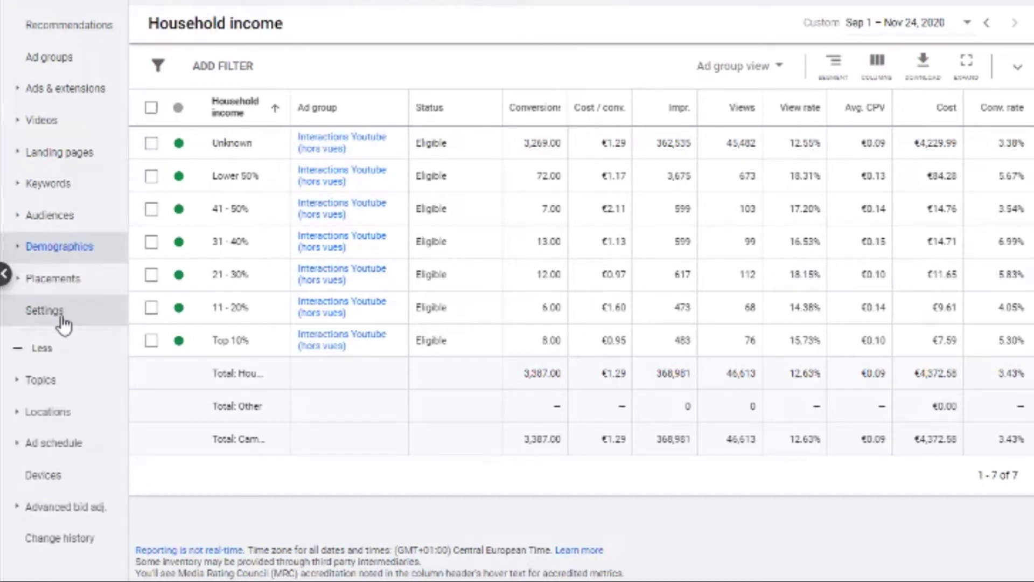
{"action": "left_click", "coordinate": [40, 414]}
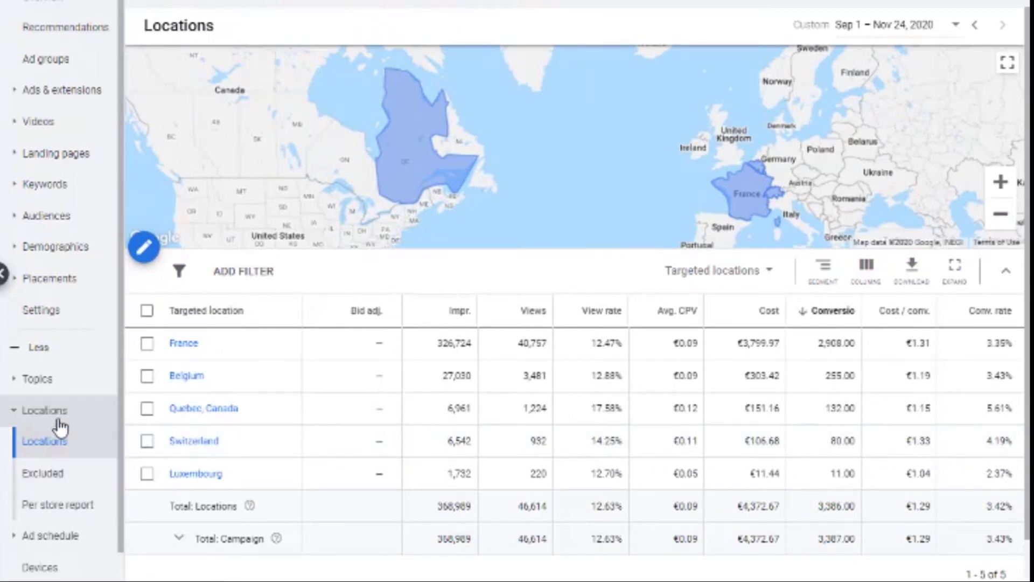
{"action": "left_click", "coordinate": [43, 473]}
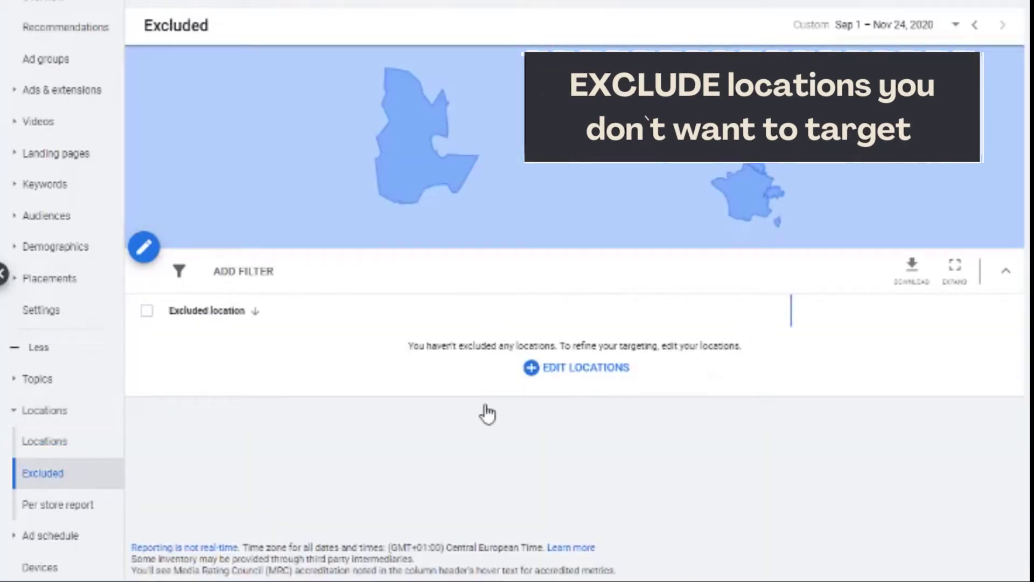
{"action": "left_click", "coordinate": [582, 369]}
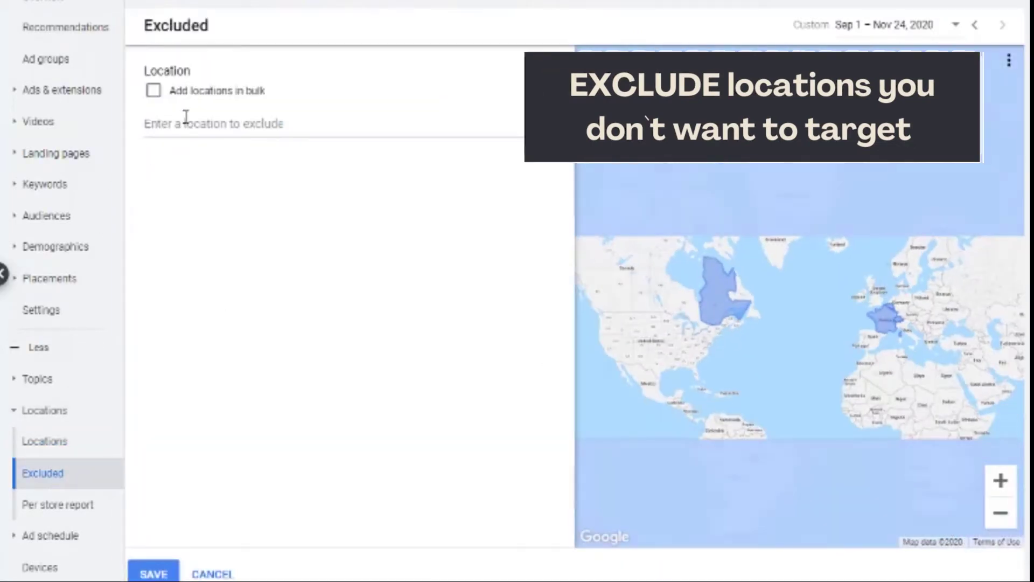
{"action": "left_click", "coordinate": [190, 120]}
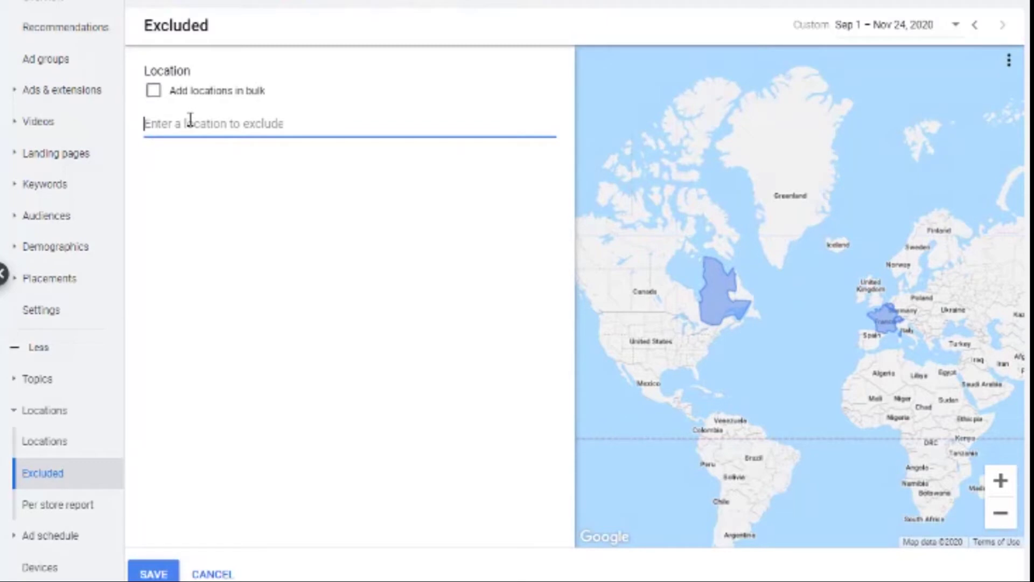
{"action": "type", "text": "lu"}
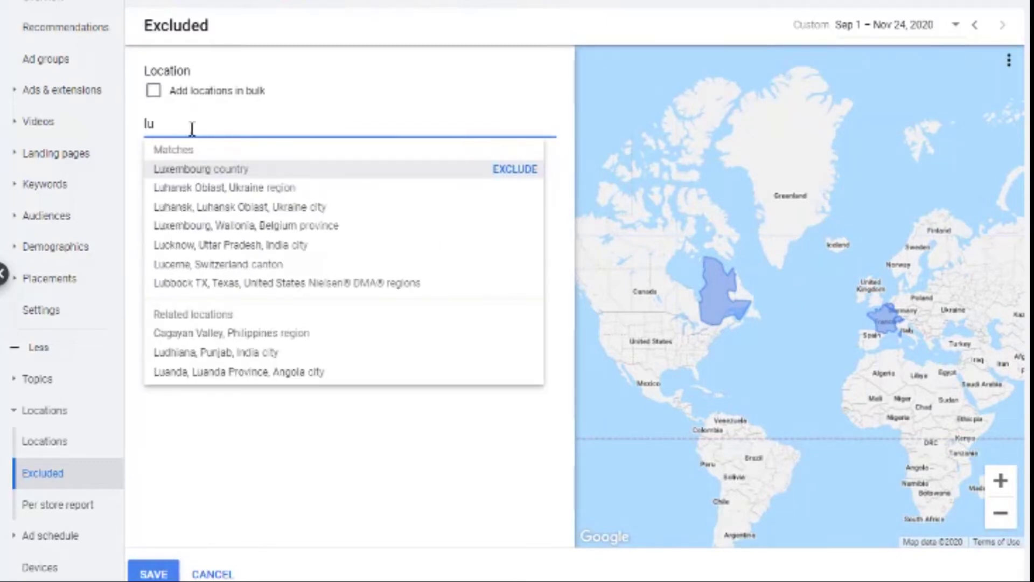
{"action": "left_click", "coordinate": [174, 265]}
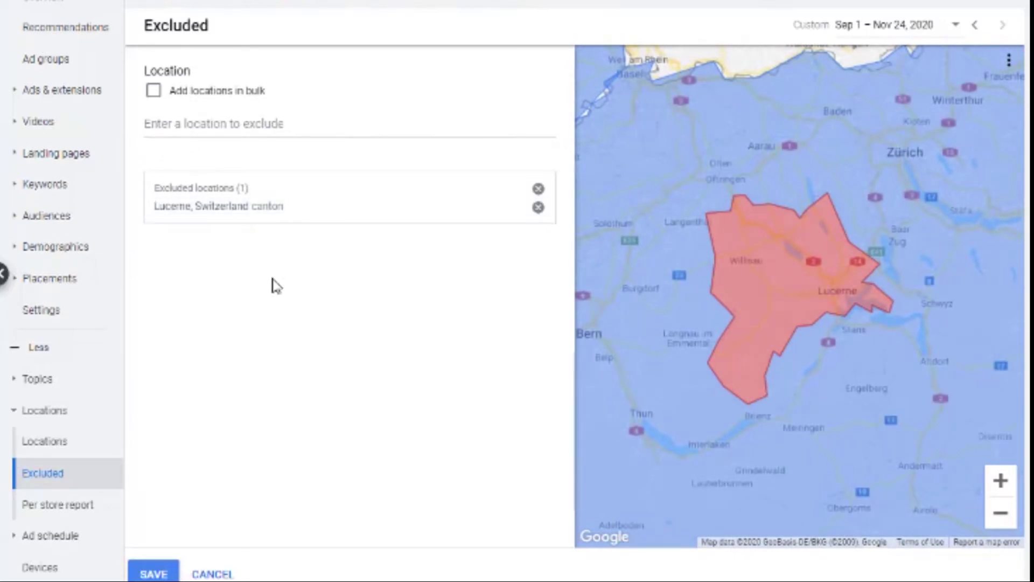
{"action": "left_click", "coordinate": [154, 574]}
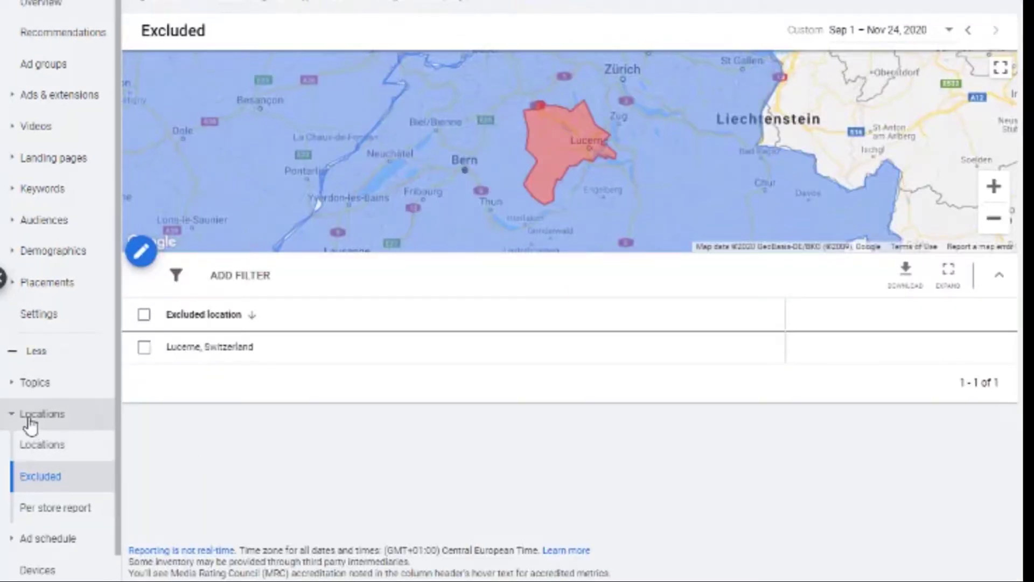
Review the campaign's targeted locations report and open the Devices report
{"action": "left_click", "coordinate": [56, 451]}
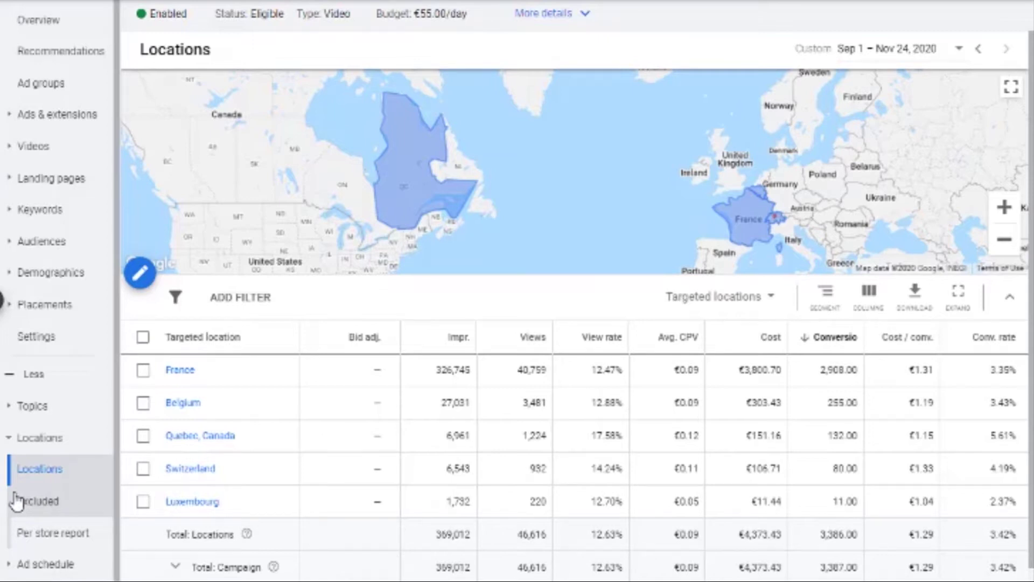
{"action": "left_click", "coordinate": [9, 437]}
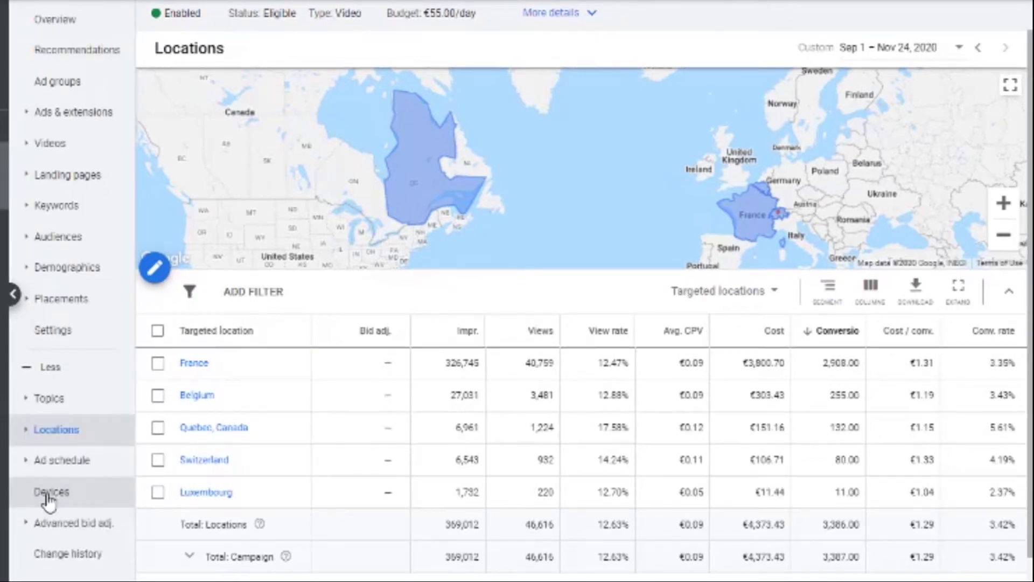
{"action": "left_click", "coordinate": [49, 500]}
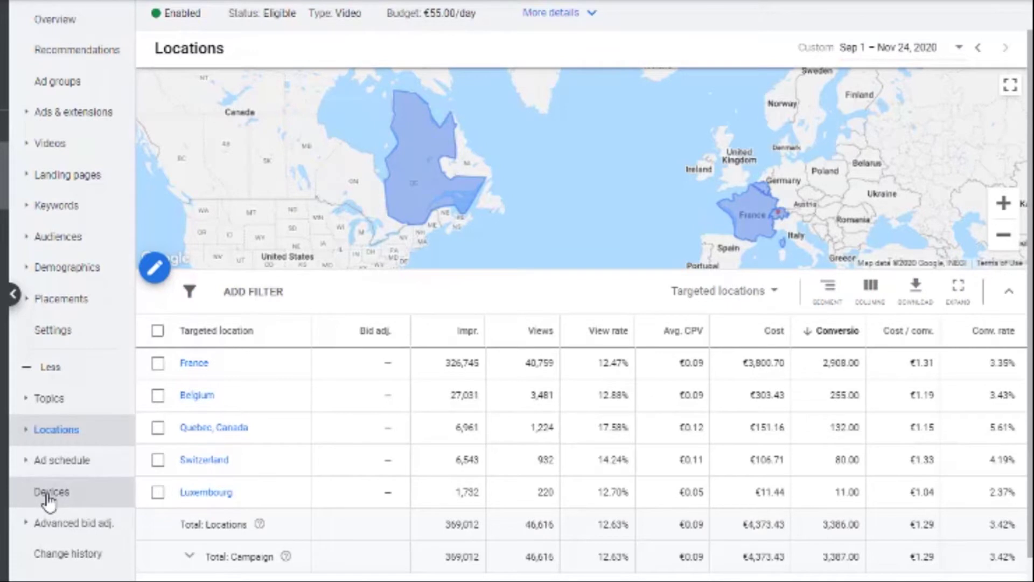
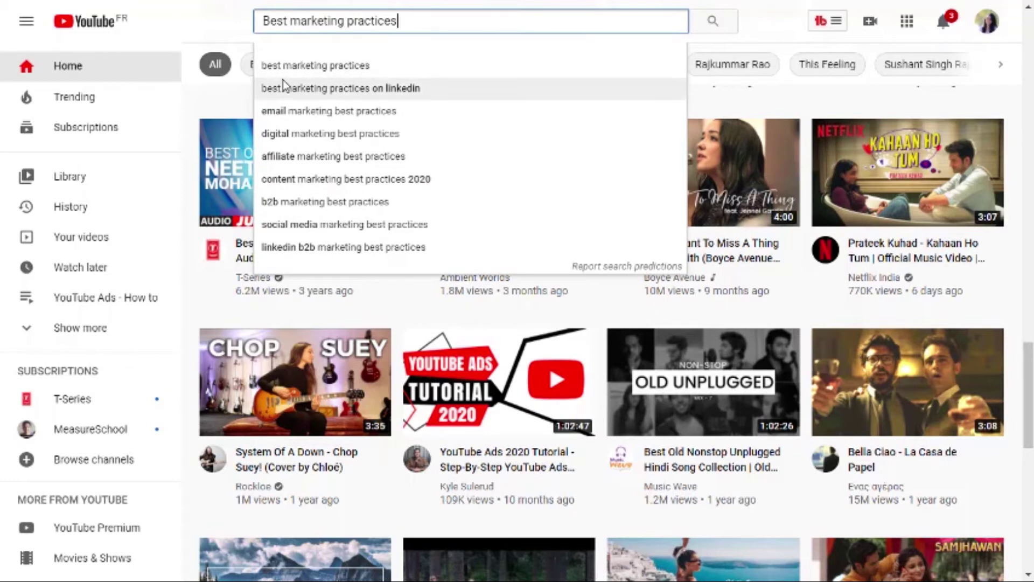
Switch to YouTube, search for "best marketing practices" and examine the ads and videos in the results
{"action": "left_click", "coordinate": [345, 72]}
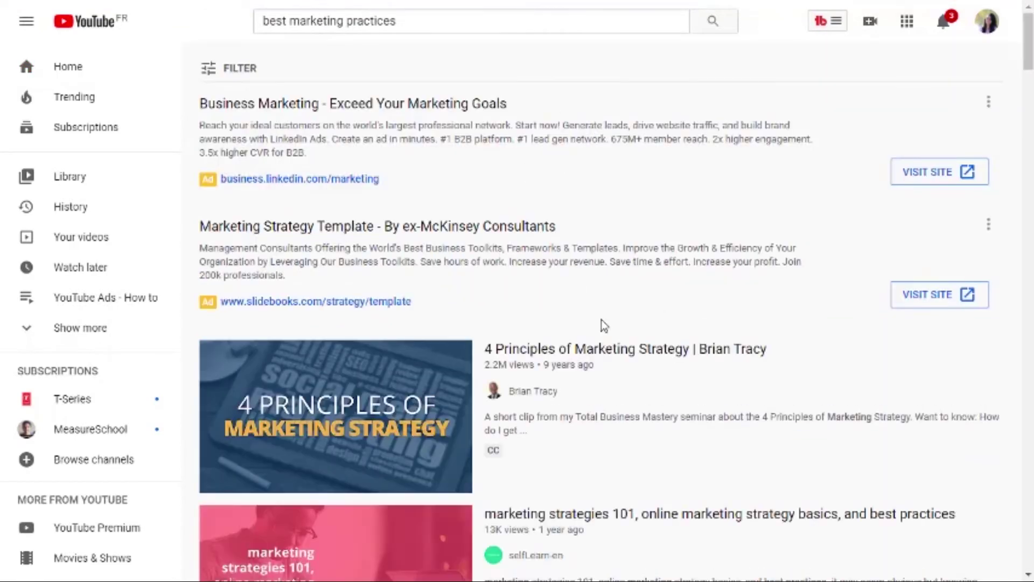
{"action": "scroll", "coordinate": [601, 320], "scroll_direction": "down", "scroll_amount": 2}
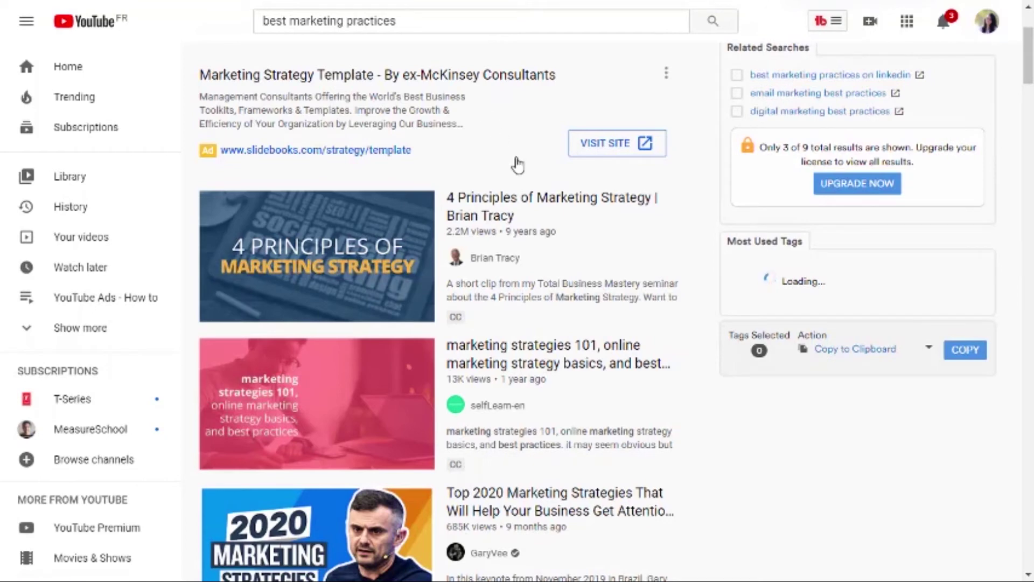
{"action": "scroll", "coordinate": [517, 159], "scroll_direction": "down", "scroll_amount": 2}
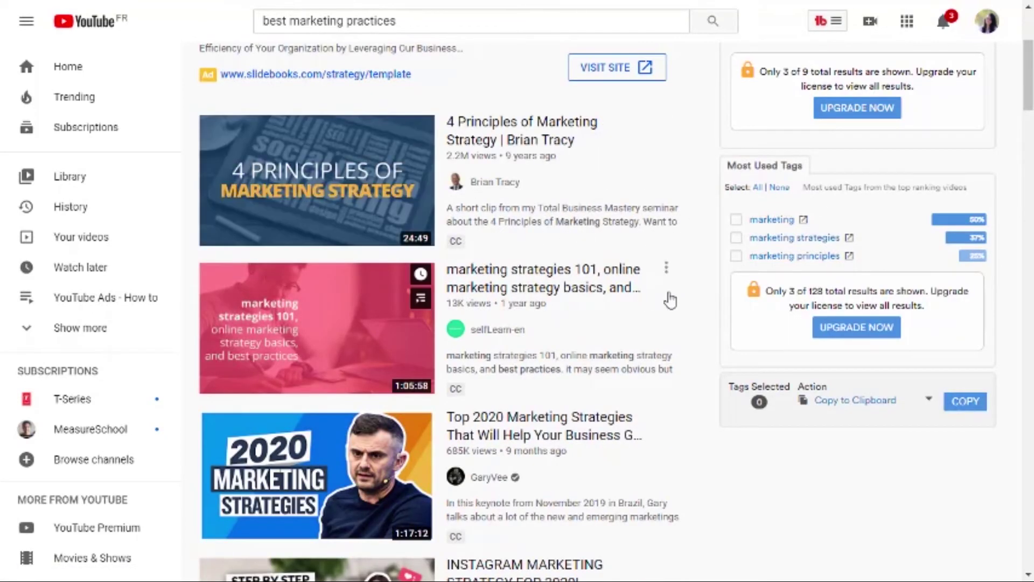
{"action": "scroll", "coordinate": [671, 299], "scroll_direction": "down", "scroll_amount": 3}
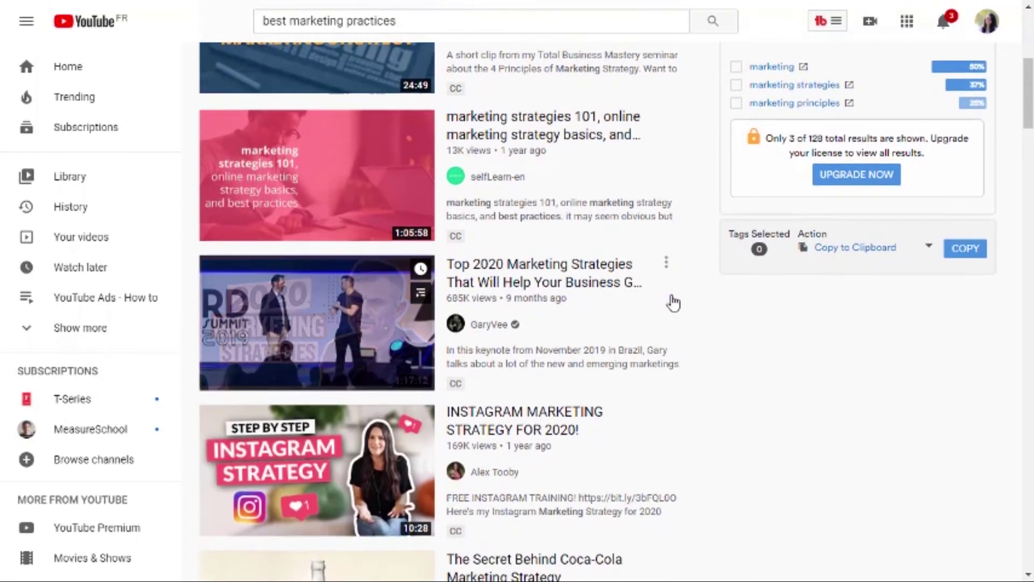
{"action": "scroll", "coordinate": [673, 303], "scroll_direction": "down", "scroll_amount": 4}
{"action": "scroll", "coordinate": [673, 301], "scroll_direction": "down", "scroll_amount": 3}
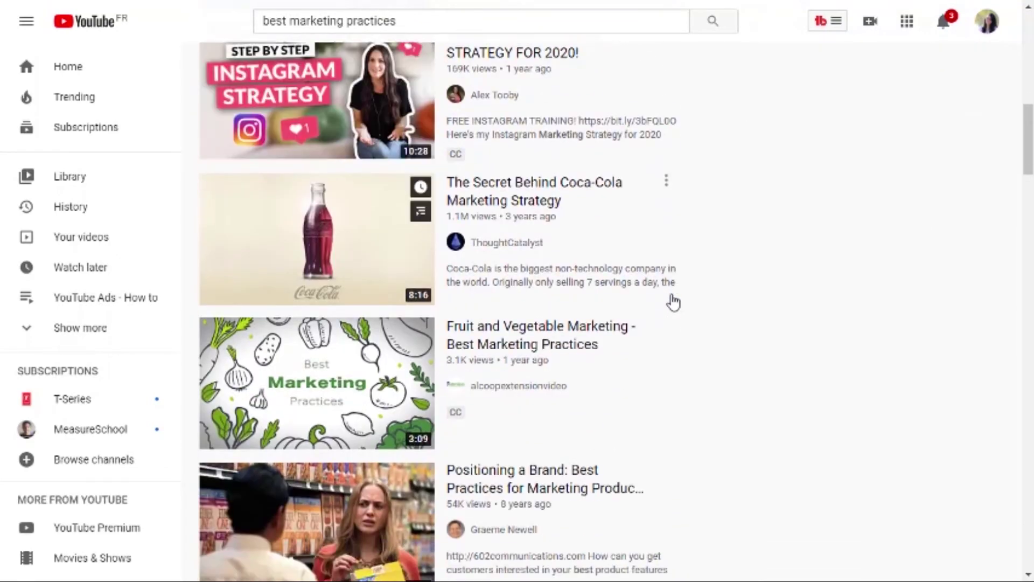
{"action": "scroll", "coordinate": [672, 301], "scroll_direction": "up", "scroll_amount": 8}
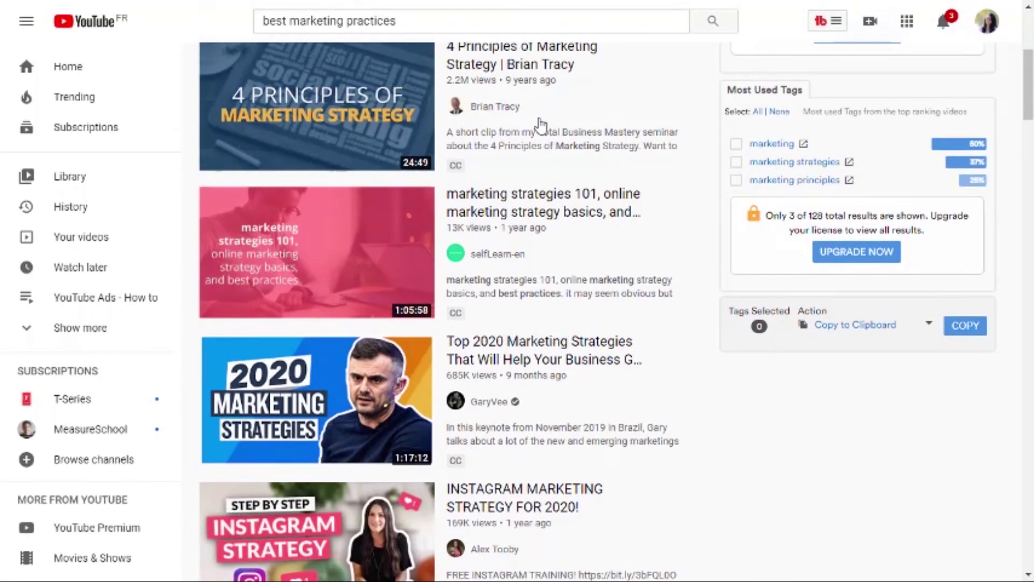
{"action": "scroll", "coordinate": [595, 377], "scroll_direction": "up", "scroll_amount": 5}
{"action": "scroll", "coordinate": [595, 377], "scroll_direction": "up", "scroll_amount": 2}
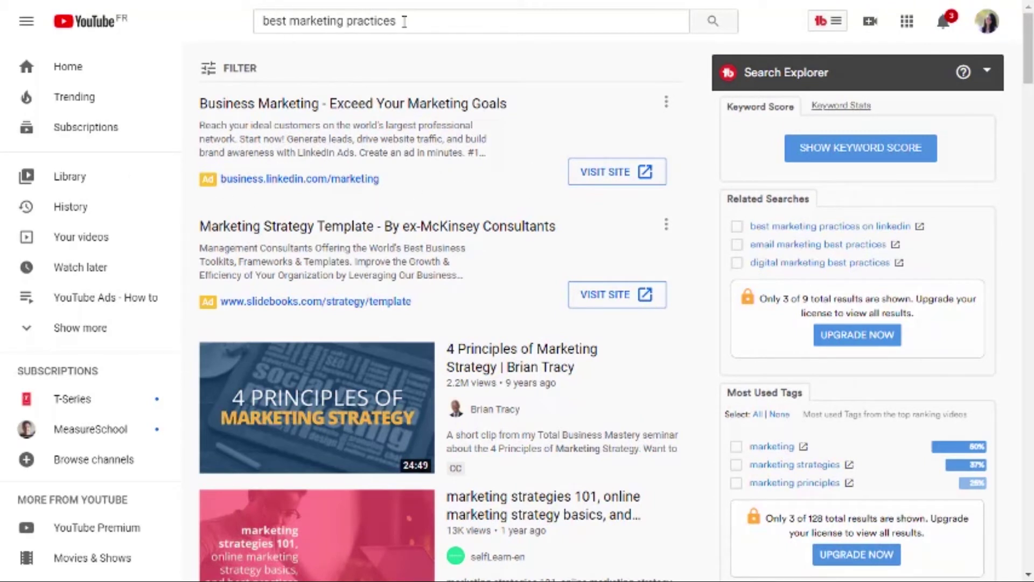
{"action": "mouse_move", "coordinate": [557, 418]}
{"action": "scroll", "coordinate": [406, 337], "scroll_direction": "down", "scroll_amount": 4}
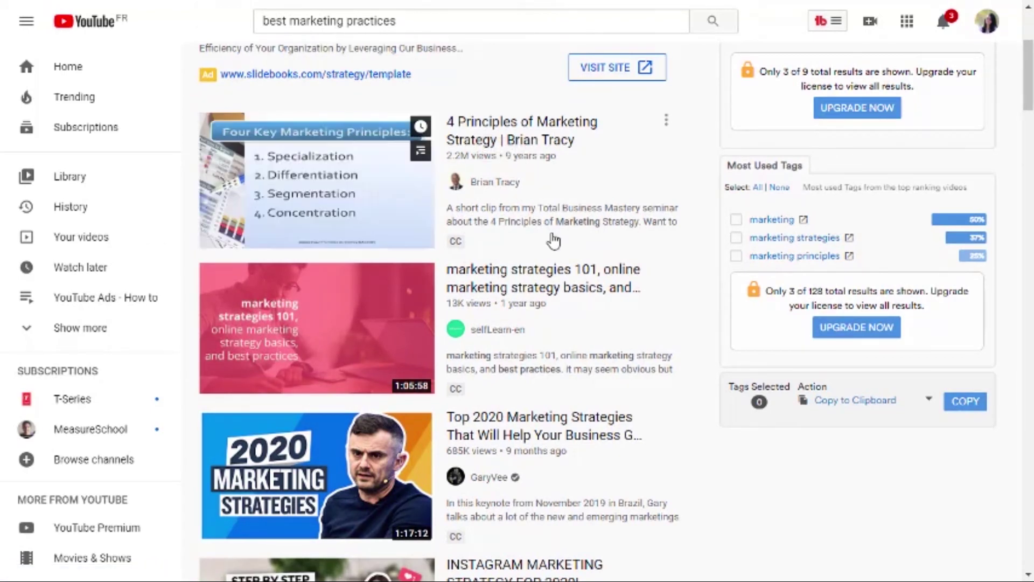
{"action": "scroll", "coordinate": [552, 238], "scroll_direction": "up", "scroll_amount": 1}
{"action": "scroll", "coordinate": [553, 240], "scroll_direction": "down", "scroll_amount": 3}
{"action": "scroll", "coordinate": [554, 241], "scroll_direction": "down", "scroll_amount": 3}
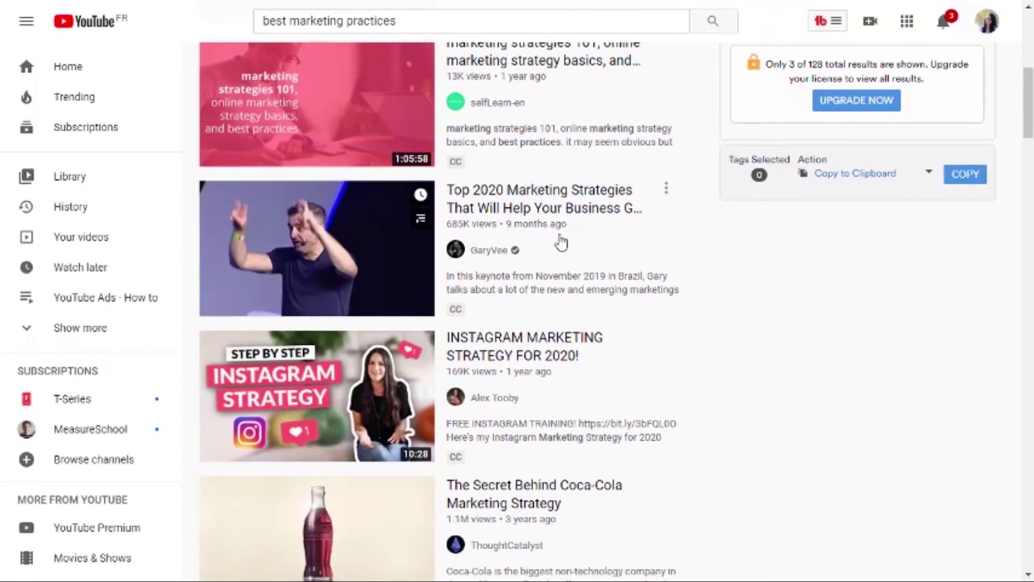
{"action": "scroll", "coordinate": [571, 162], "scroll_direction": "up", "scroll_amount": 7}
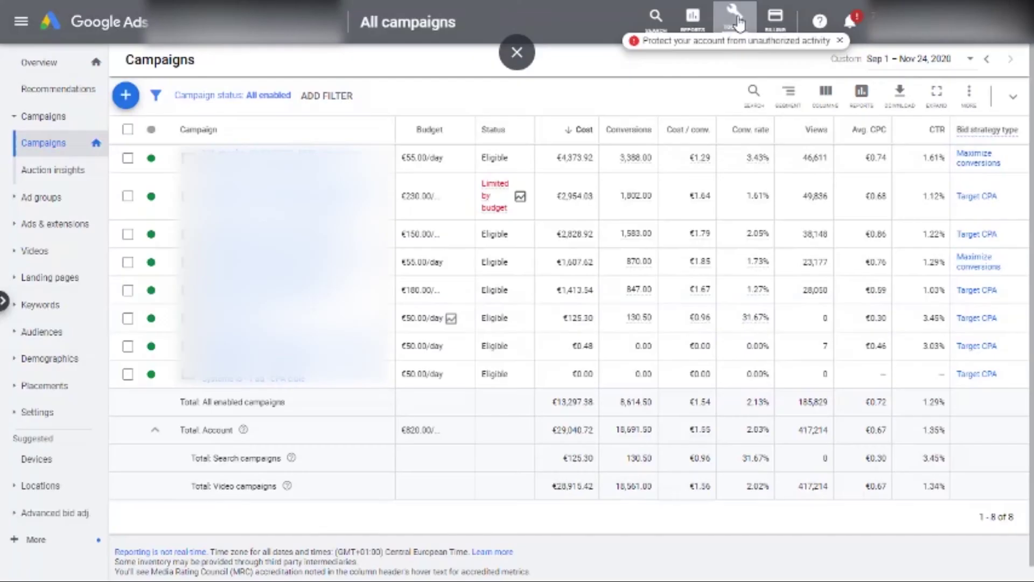
Open Keyword Planner, start discovering new keywords and set the language to English
{"action": "left_click", "coordinate": [736, 20]}
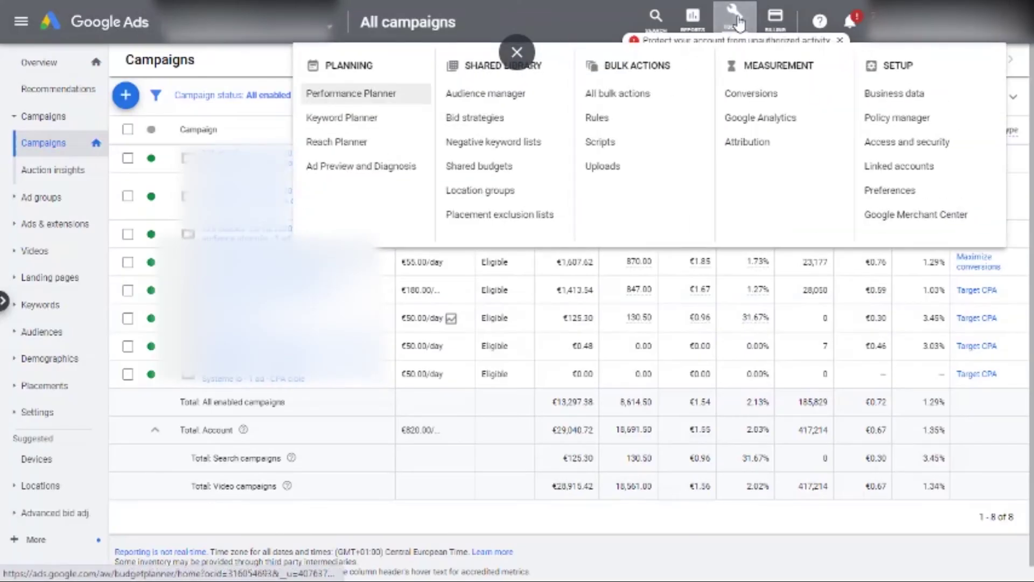
{"action": "left_click", "coordinate": [358, 122]}
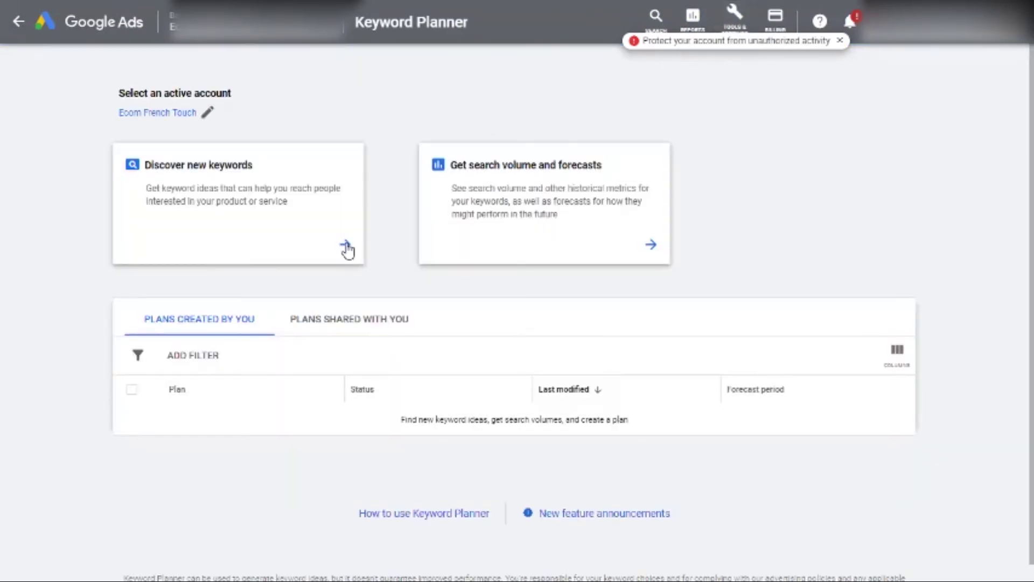
{"action": "left_click", "coordinate": [347, 247]}
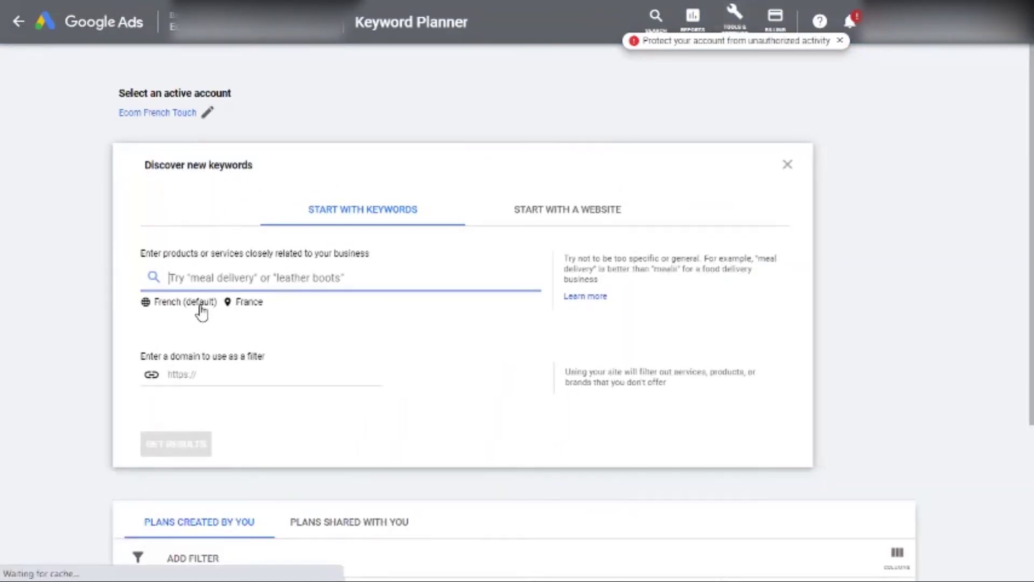
{"action": "left_click", "coordinate": [199, 302]}
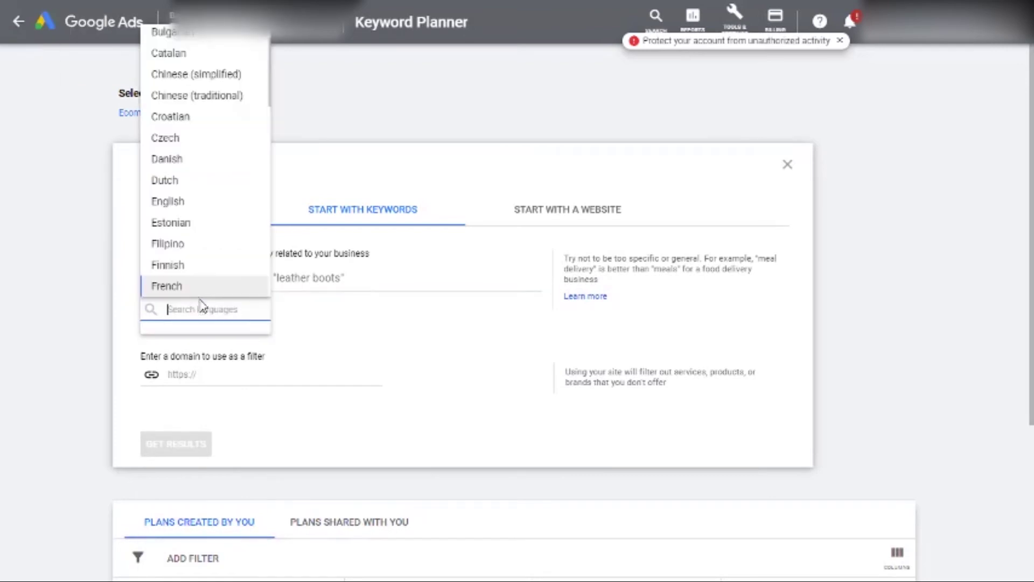
{"action": "left_click", "coordinate": [203, 202]}
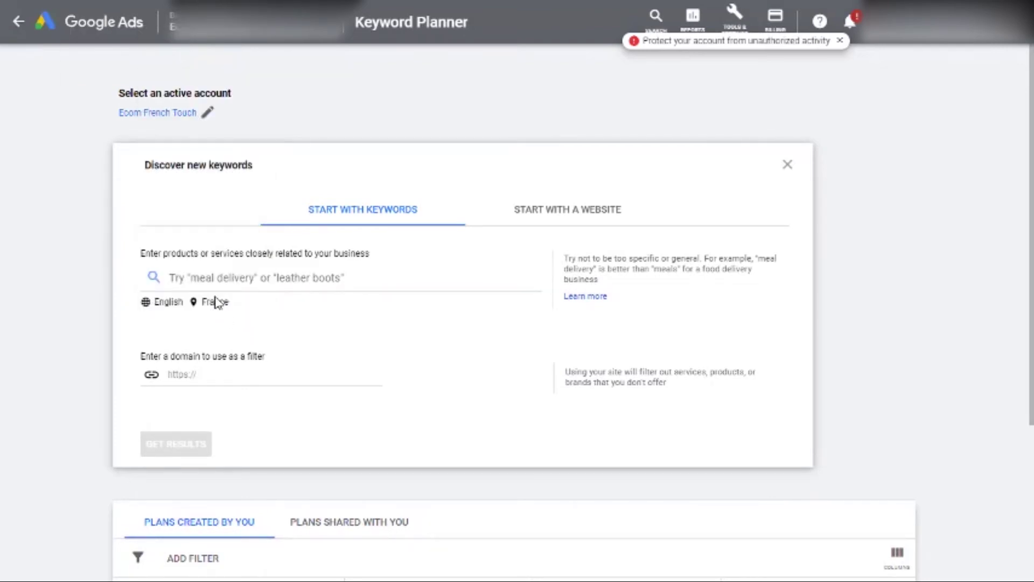
Replace France with the United States as the targeted location for keyword ideas and save it
{"action": "left_click", "coordinate": [215, 303]}
{"action": "left_click", "coordinate": [506, 229]}
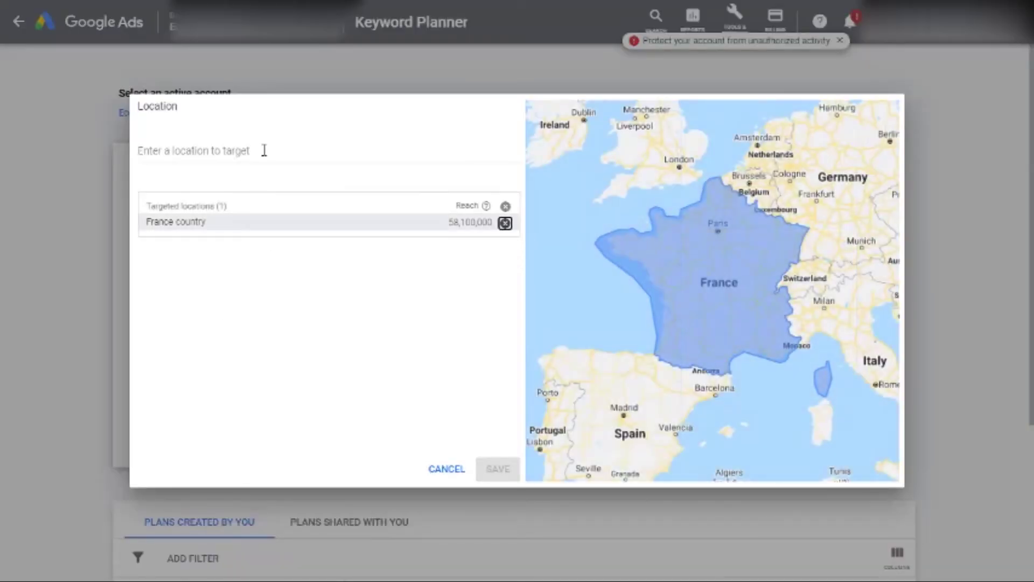
{"action": "left_click", "coordinate": [260, 148]}
{"action": "type", "text": "u"}
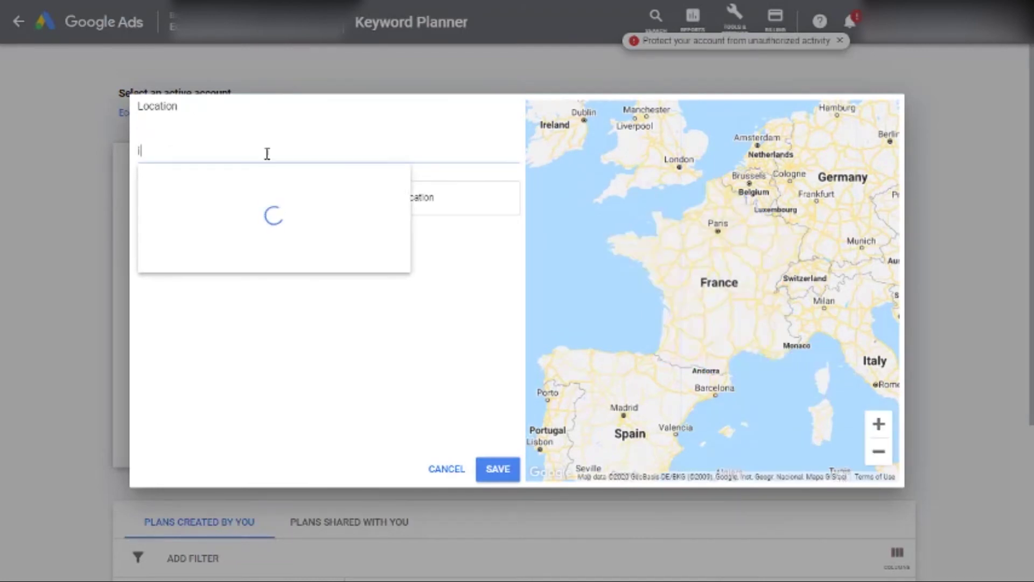
{"action": "type", "text": "n"}
{"action": "left_click", "coordinate": [176, 190]}
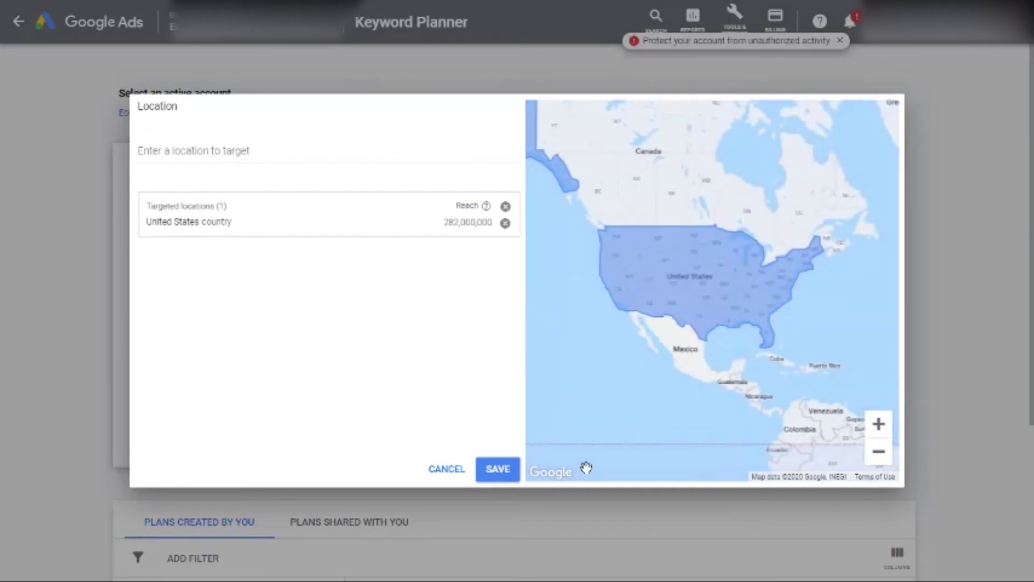
{"action": "left_click", "coordinate": [498, 469]}
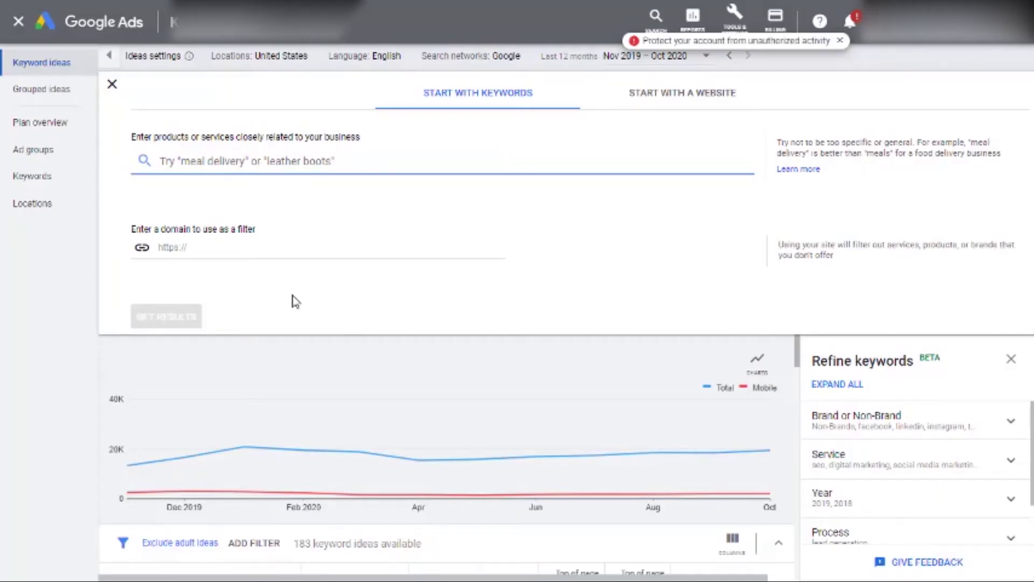
Get keyword ideas for "marketing strategies"
{"action": "type", "text": "marketing strategies"}
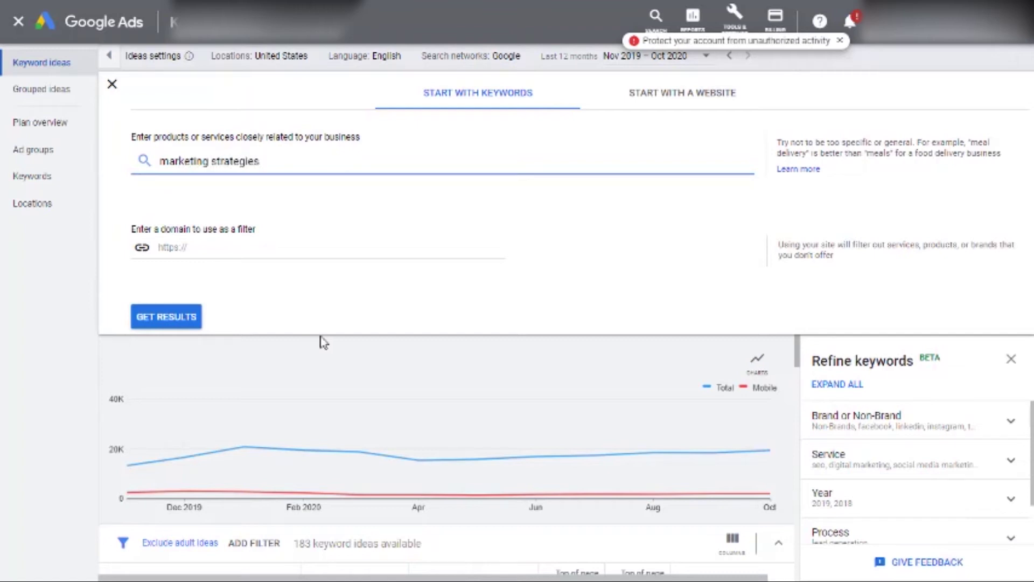
{"action": "left_click", "coordinate": [197, 321]}
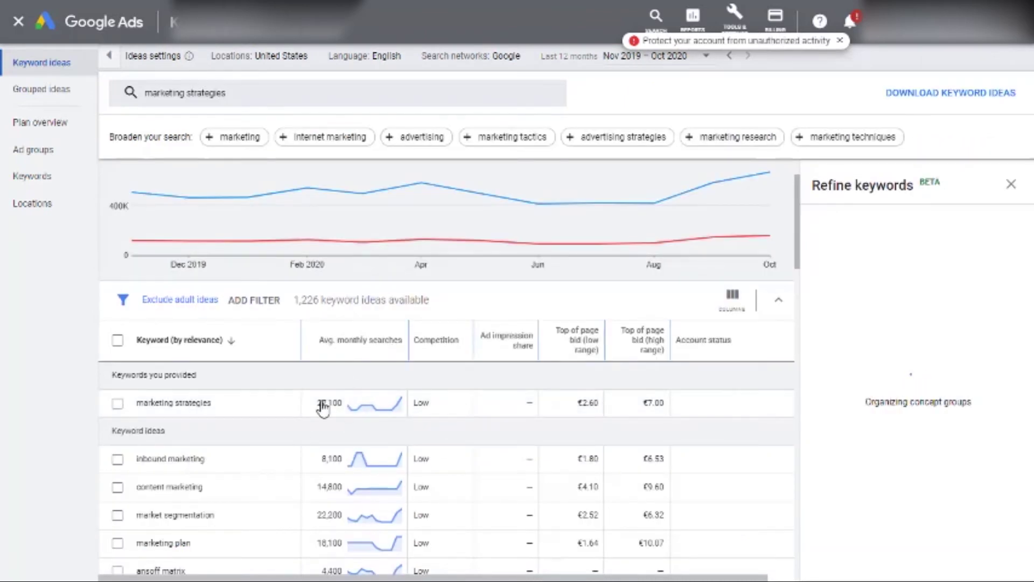
{"action": "mouse_move", "coordinate": [391, 345]}
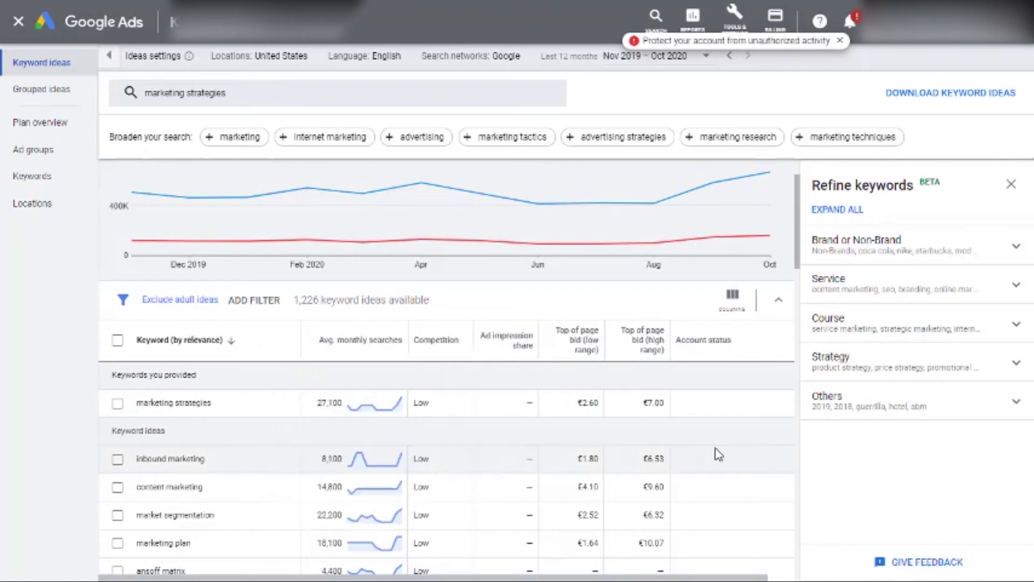
Examine the suggested keywords with their average monthly searches, competition and top-of-page bid ranges
{"action": "scroll", "coordinate": [490, 405], "scroll_direction": "down", "scroll_amount": 1}
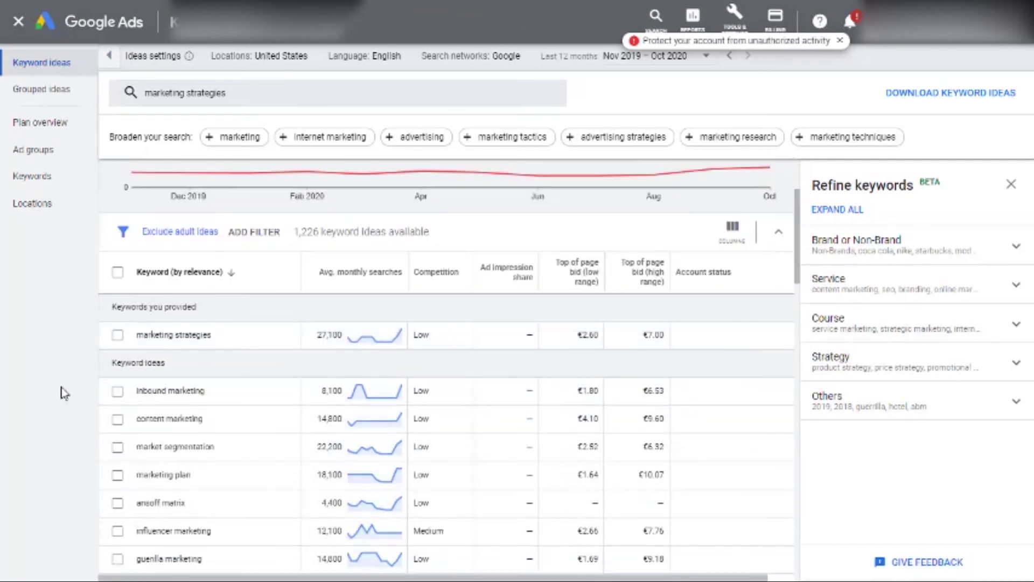
{"action": "left_click_drag", "start_coordinate": [149, 364], "coordinate": [98, 385]}
{"action": "left_click", "coordinate": [34, 413]}
{"action": "scroll", "coordinate": [115, 415], "scroll_direction": "down", "scroll_amount": 1}
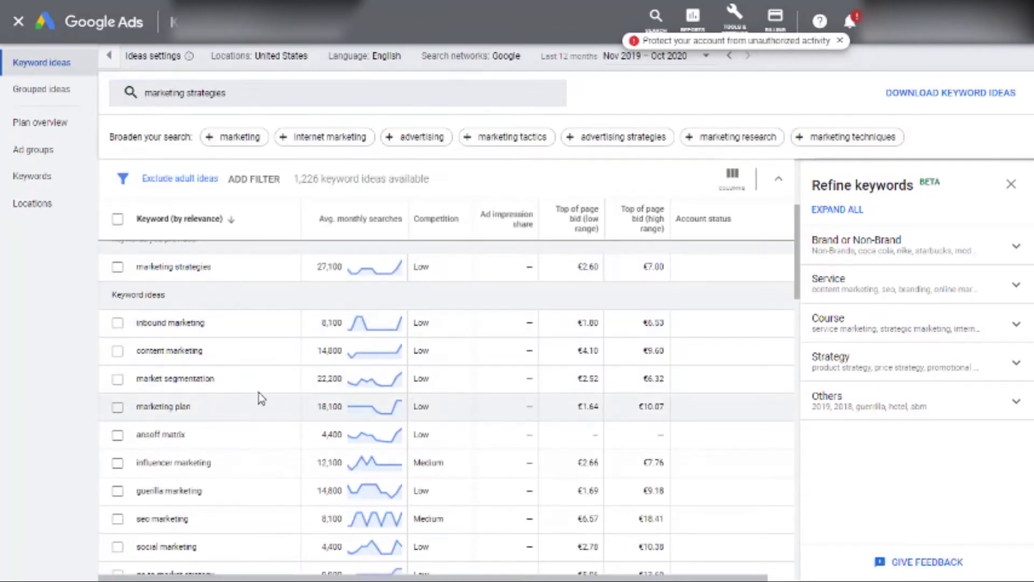
{"action": "scroll", "coordinate": [259, 412], "scroll_direction": "down", "scroll_amount": 1}
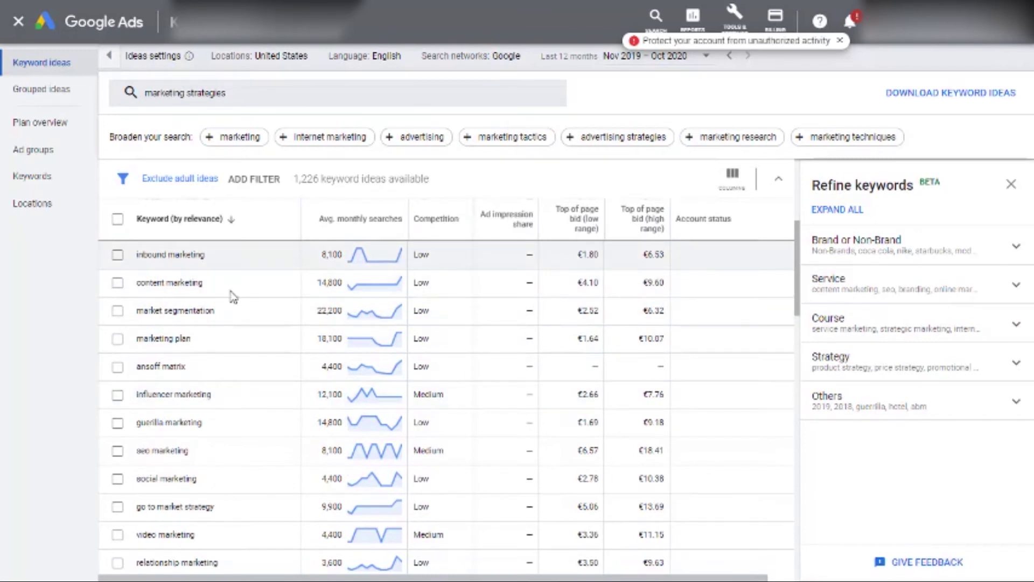
{"action": "scroll", "coordinate": [139, 290], "scroll_direction": "down", "scroll_amount": 4}
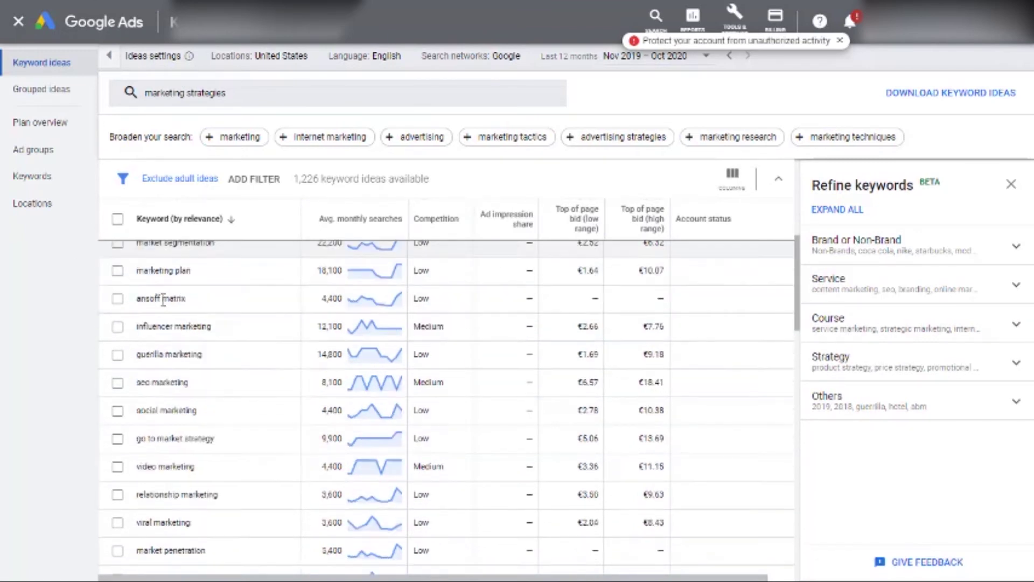
{"action": "scroll", "coordinate": [179, 303], "scroll_direction": "down", "scroll_amount": 2}
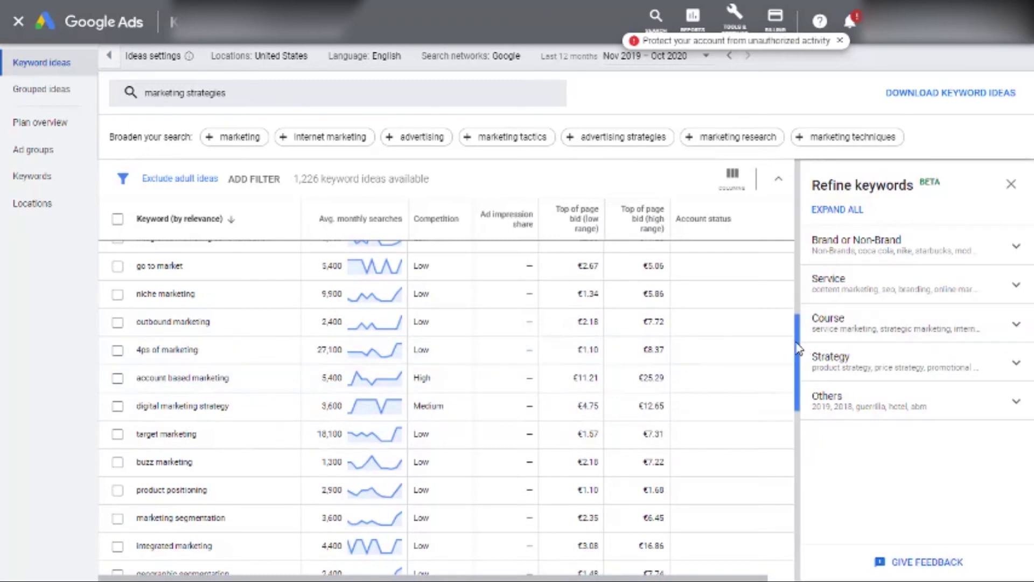
{"action": "left_click_drag", "start_coordinate": [799, 347], "coordinate": [799, 321]}
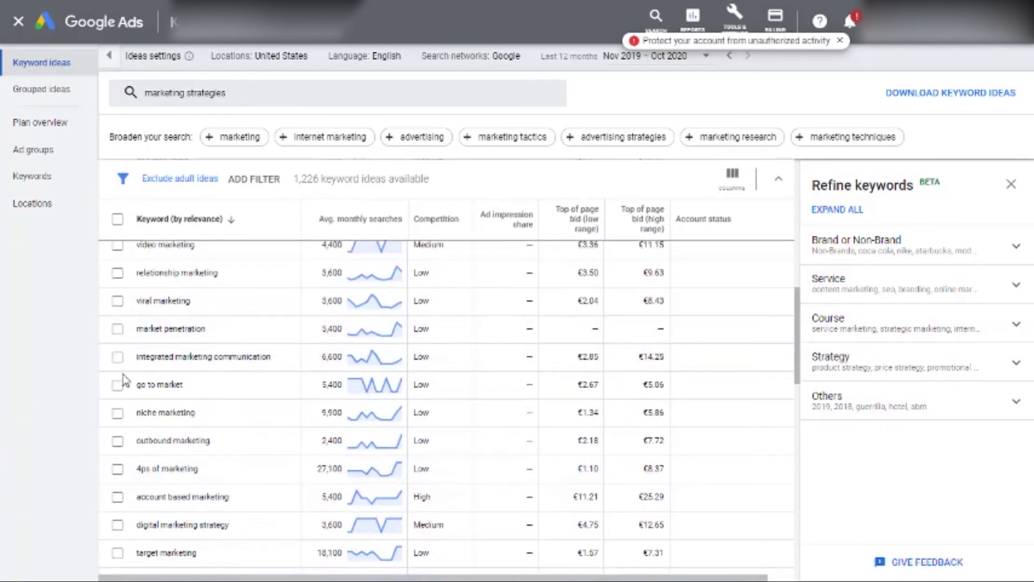
{"action": "scroll", "coordinate": [231, 286], "scroll_direction": "up", "scroll_amount": 1}
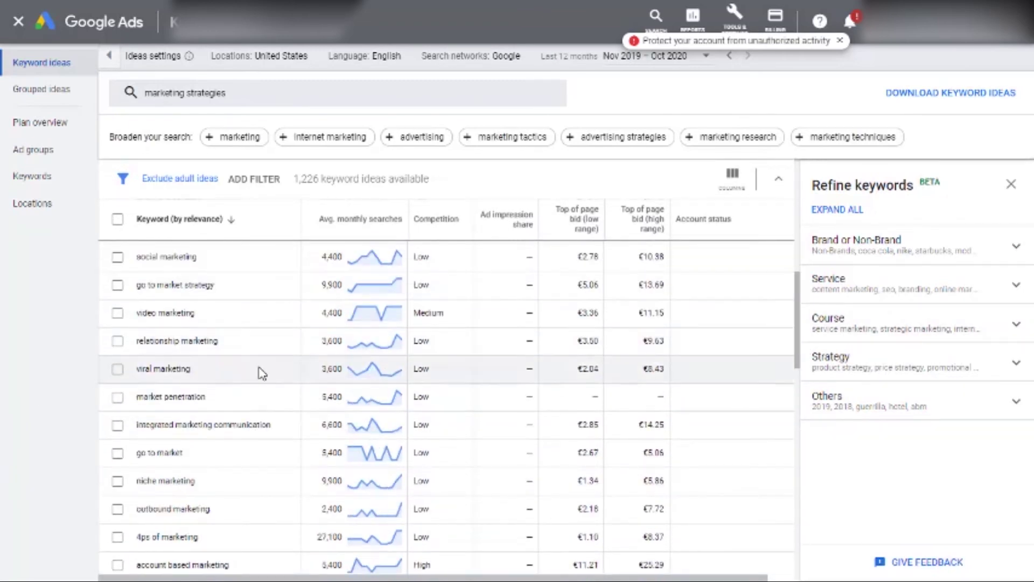
{"action": "scroll", "coordinate": [261, 372], "scroll_direction": "up", "scroll_amount": 1}
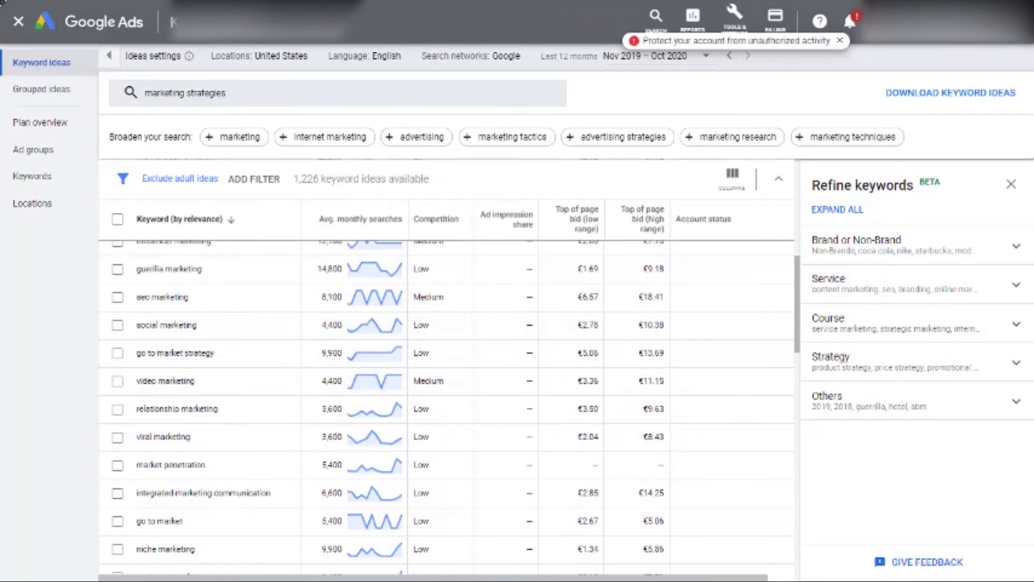
{"action": "left_click_drag", "start_coordinate": [802, 306], "coordinate": [802, 298]}
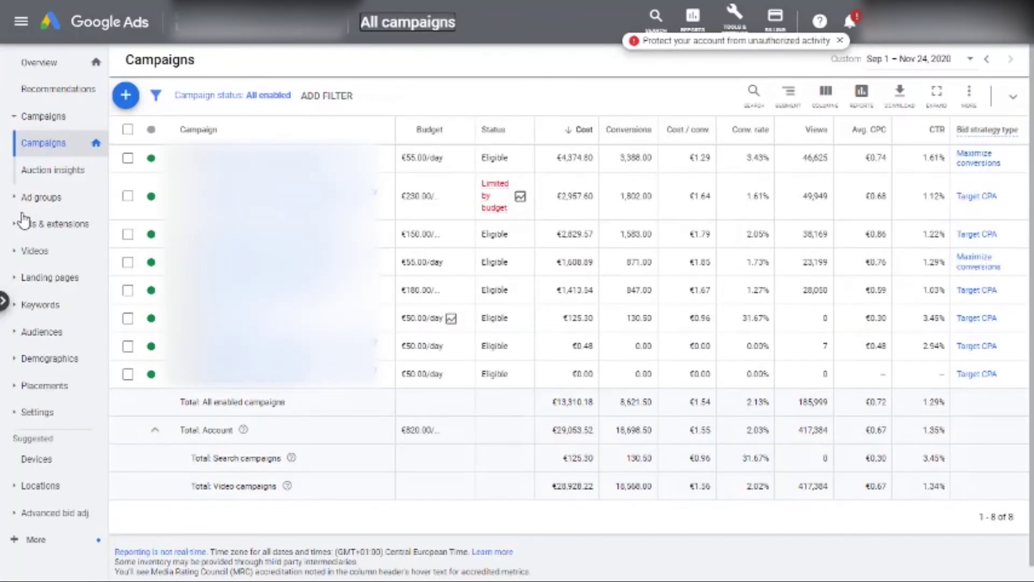
Open the Search Keywords report and bring up the form for adding keywords to the ad group
{"action": "left_click", "coordinate": [48, 306]}
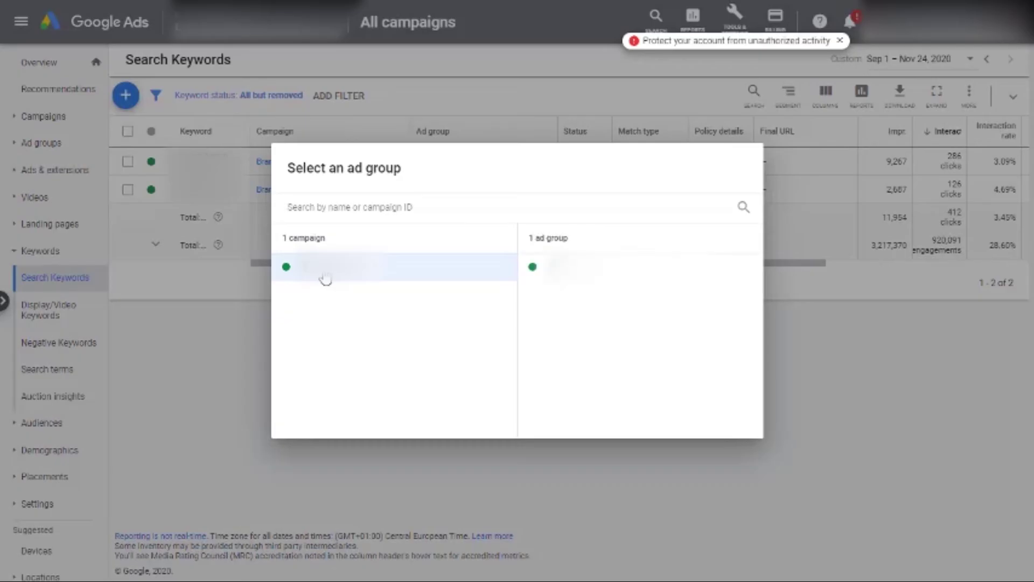
{"action": "left_click", "coordinate": [561, 266]}
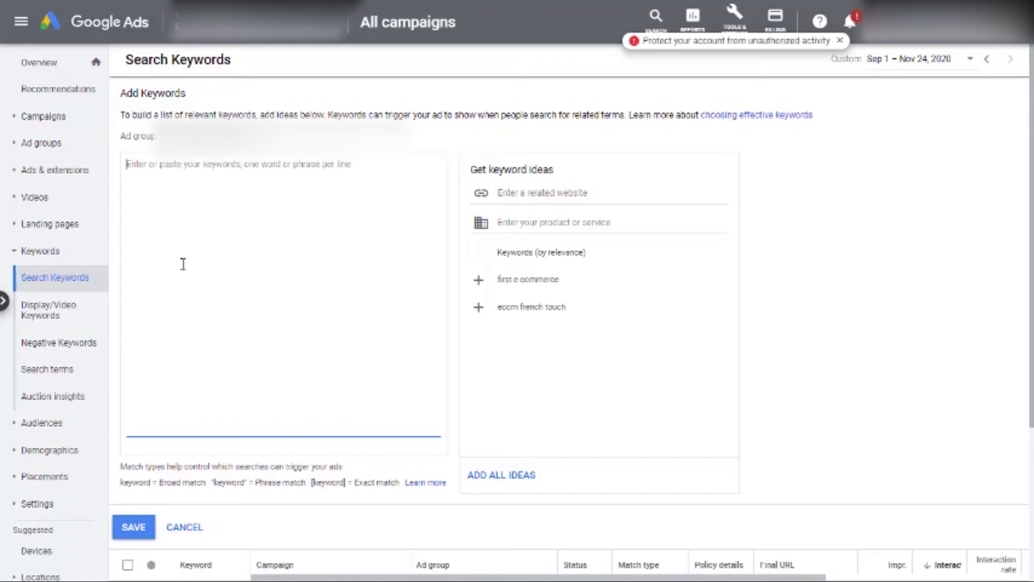
Add the negative keywords Free, Cheap and Inexpensive, one per line, for the selected campaign in the Negative Keywords form
{"action": "left_click", "coordinate": [65, 345]}
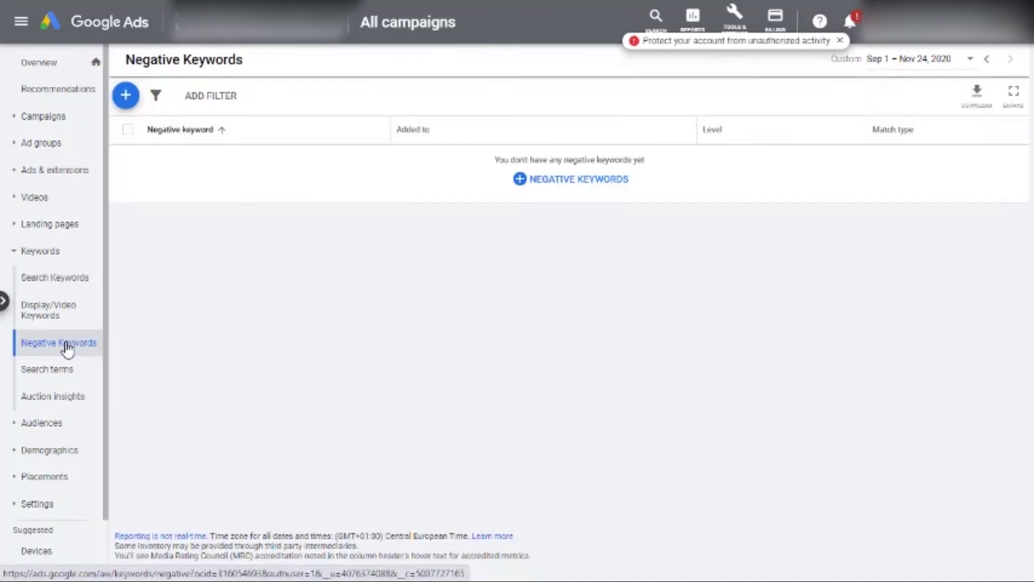
{"action": "left_click", "coordinate": [539, 185]}
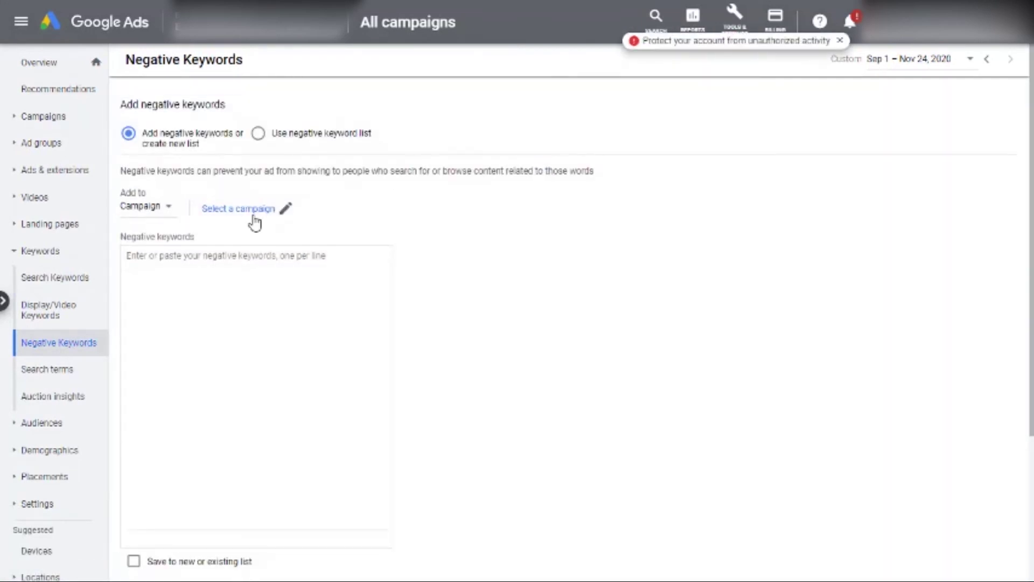
{"action": "left_click", "coordinate": [210, 318]}
{"action": "type", "text": "Free "}
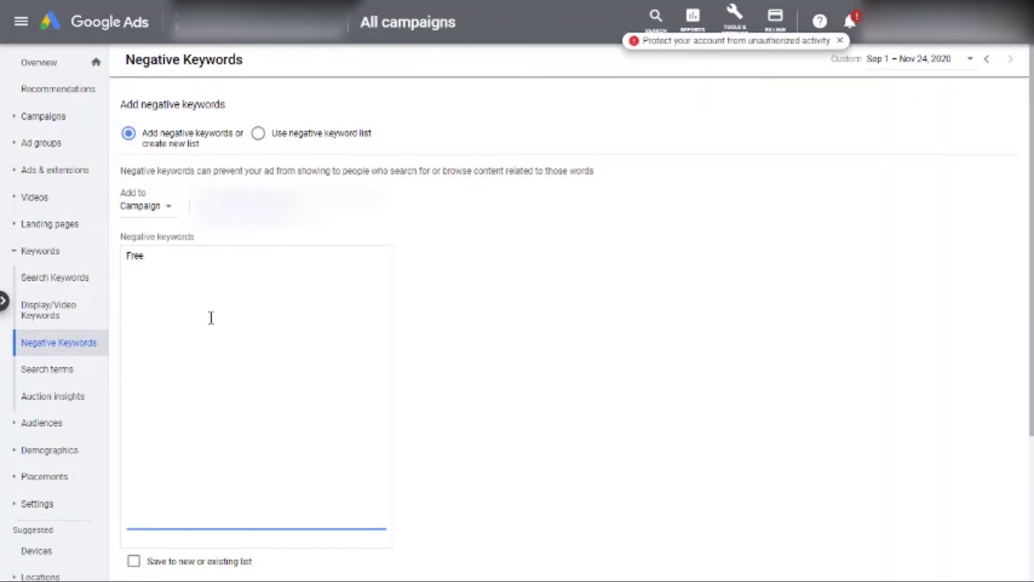
{"action": "type", "text": "Cheap "}
{"action": "type", "text": "Inexpensive"}
{"action": "scroll", "coordinate": [215, 489], "scroll_direction": "down", "scroll_amount": 3}
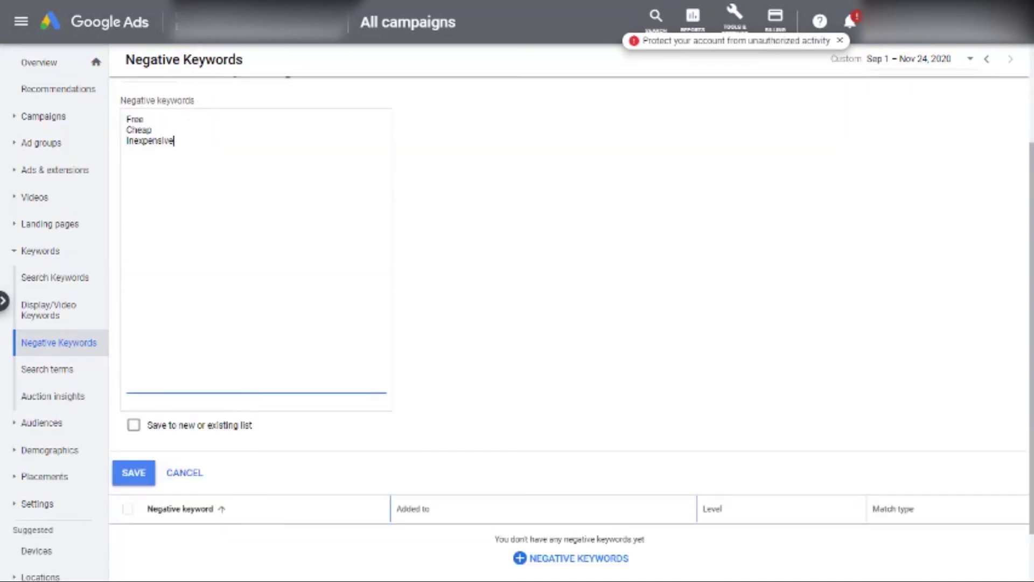
{"action": "left_click_drag", "start_coordinate": [174, 141], "coordinate": [125, 116]}
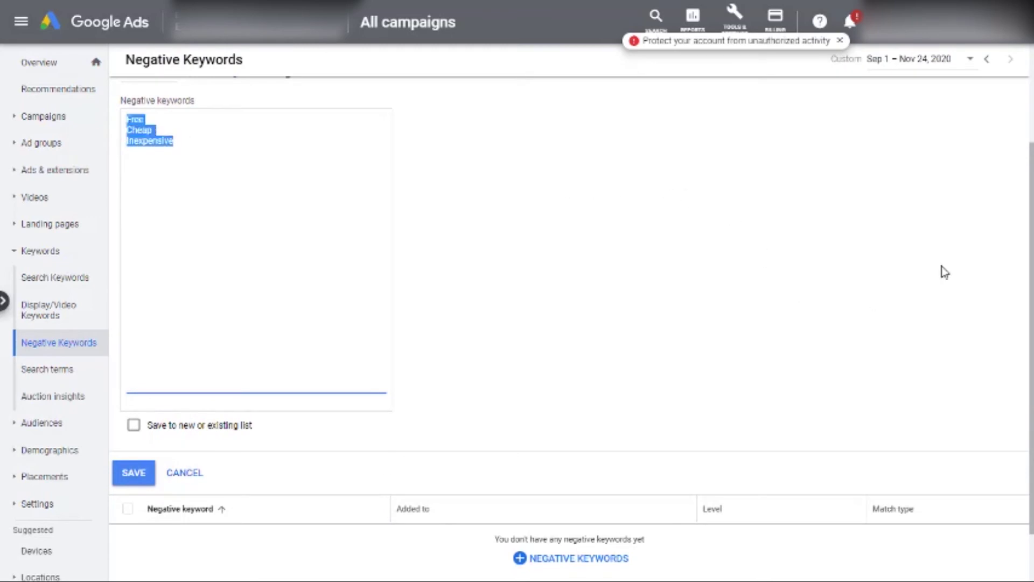
{"action": "left_click_drag", "start_coordinate": [1032, 264], "coordinate": [1032, 218]}
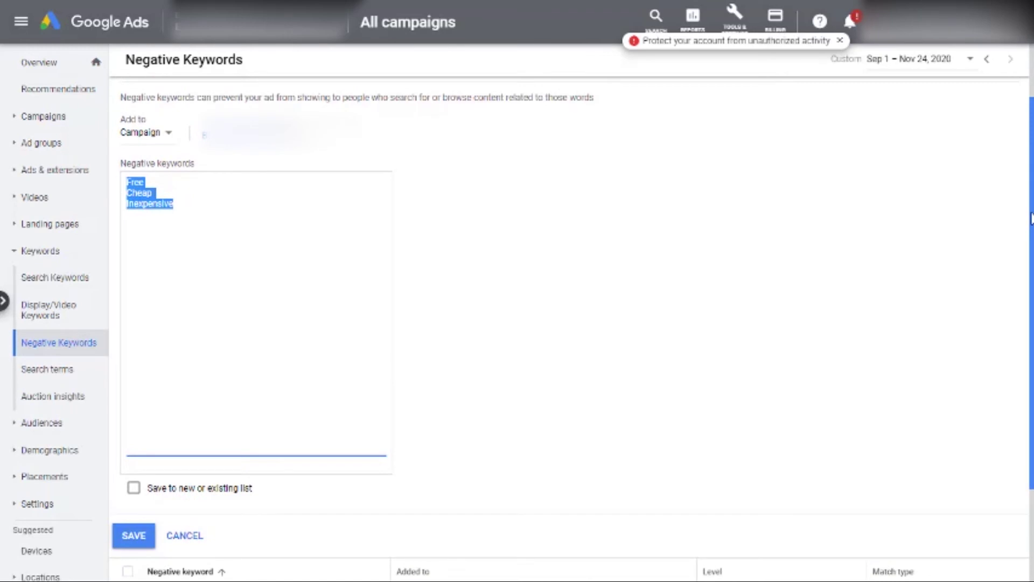
{"action": "left_click", "coordinate": [571, 183]}
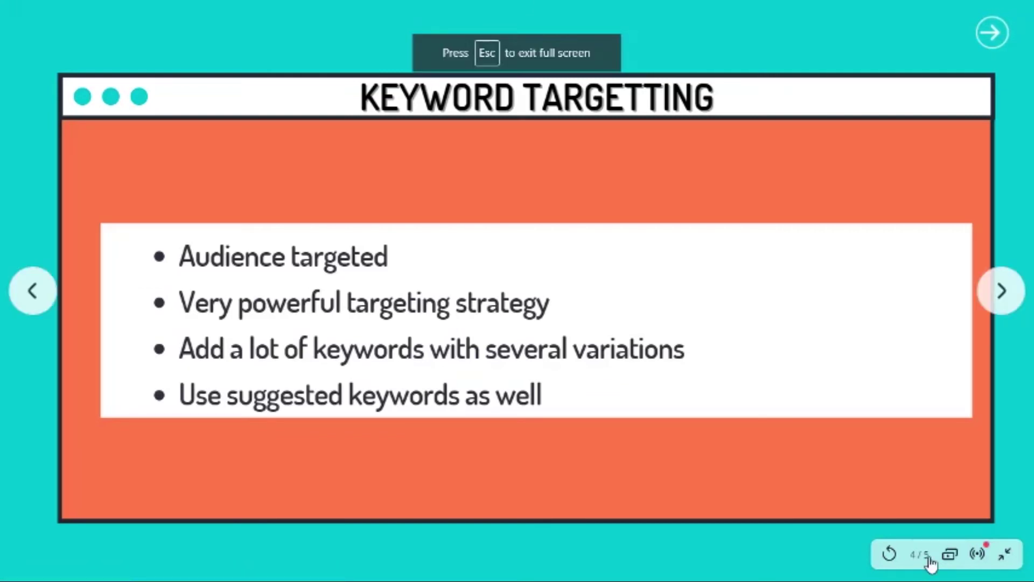
{"action": "left_click", "coordinate": [1010, 294]}
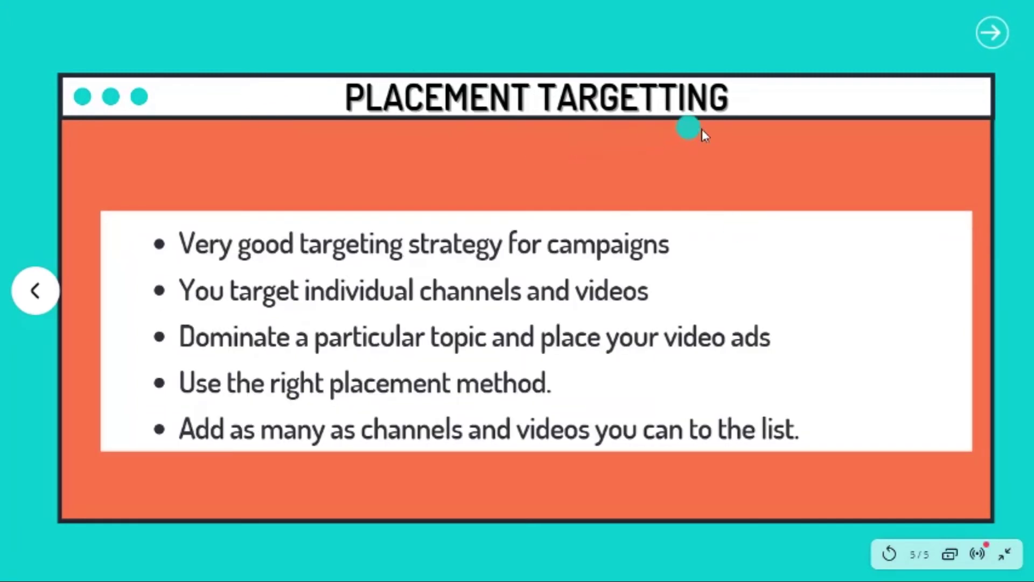